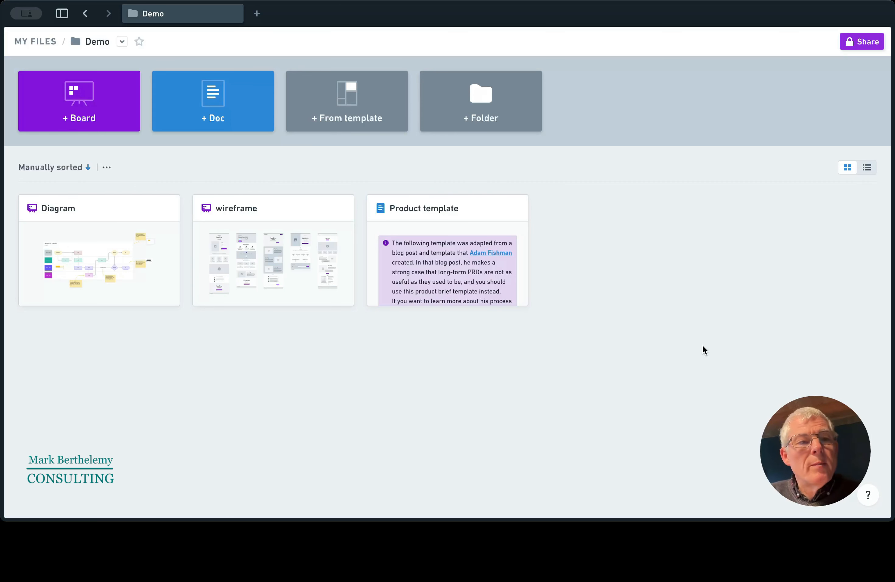
# - Open the Diagram board and delete the small yellow table from the third swimlane
pyautogui.click(84, 211)
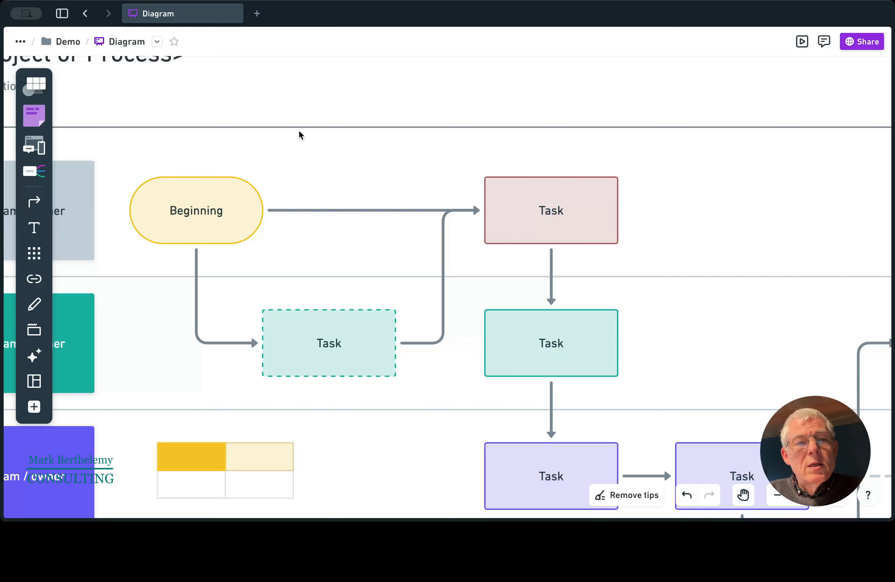
pyautogui.scroll(-5, 376, 172)
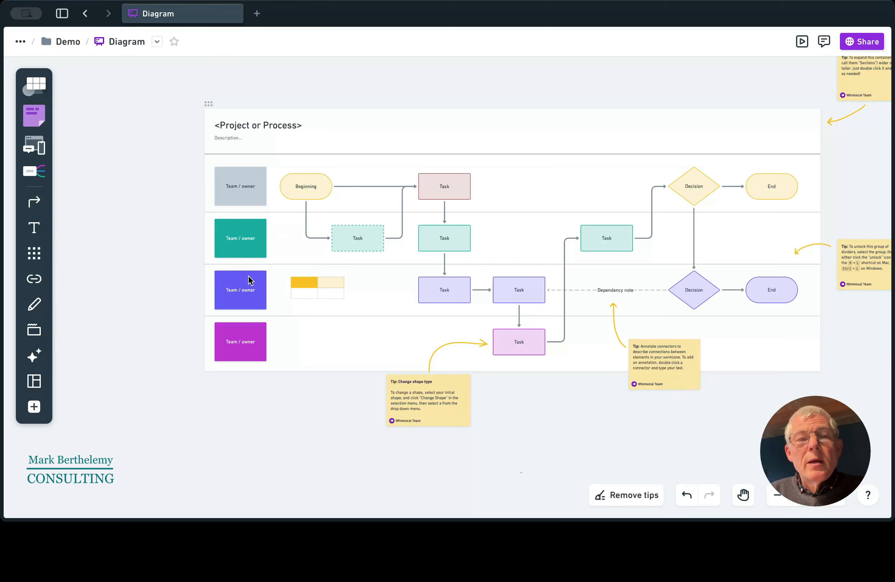
pyautogui.click(330, 295)
pyautogui.press('Delete')
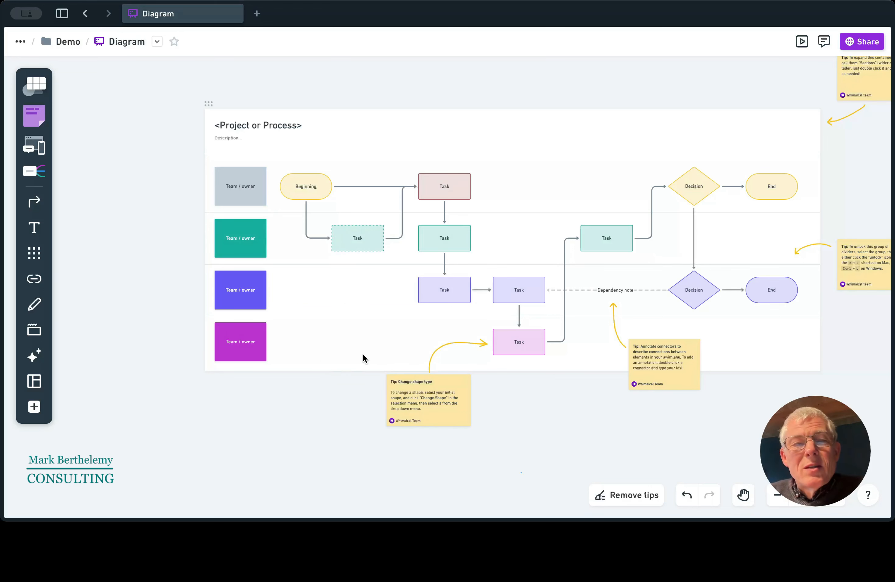
pyautogui.moveTo(363, 355); pyautogui.dragTo(326, 353)
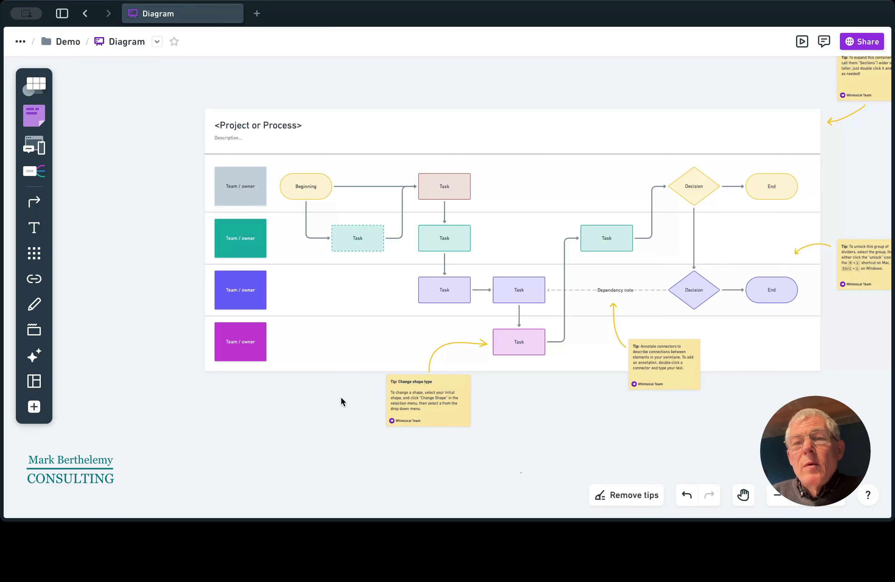
# - Delete the four yellow tip notes around the swimlane diagram
pyautogui.click(441, 388)
pyautogui.press('BackSpace')
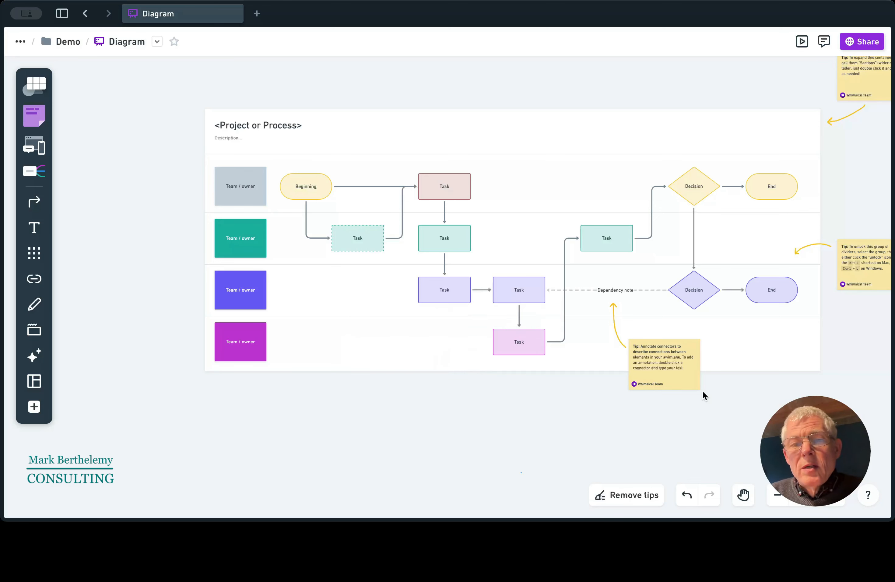
pyautogui.click(677, 372)
pyautogui.press('BackSpace')
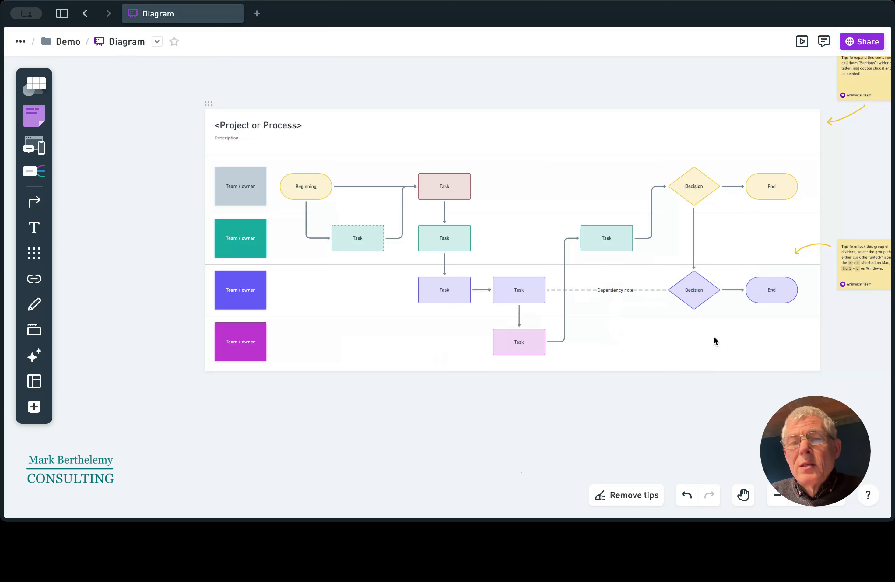
pyautogui.click(853, 266)
pyautogui.press('BackSpace')
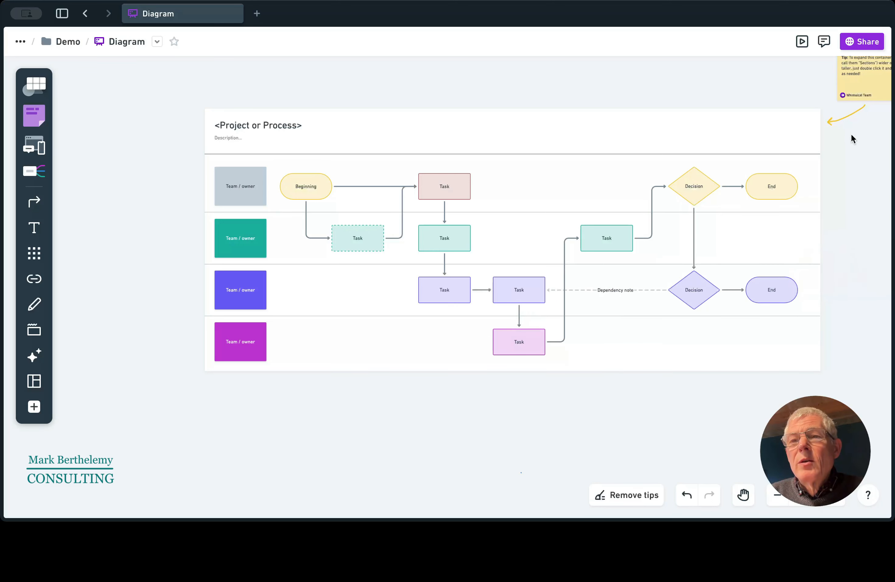
pyautogui.click(857, 88)
pyautogui.press('BackSpace')
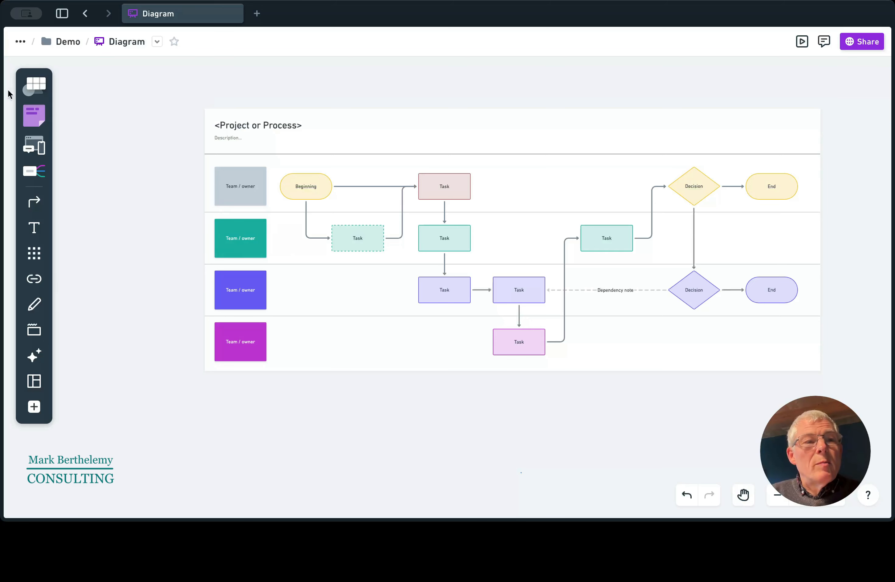
# - Add a 240 x 96 parallelogram to the empty area of the bottom swimlane and label it "Some text"
pyautogui.click(25, 97)
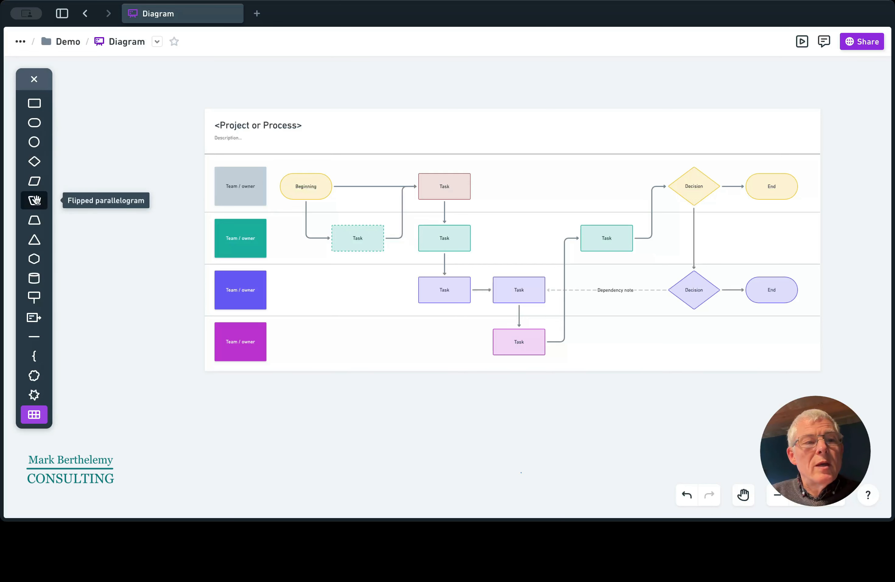
pyautogui.click(35, 182)
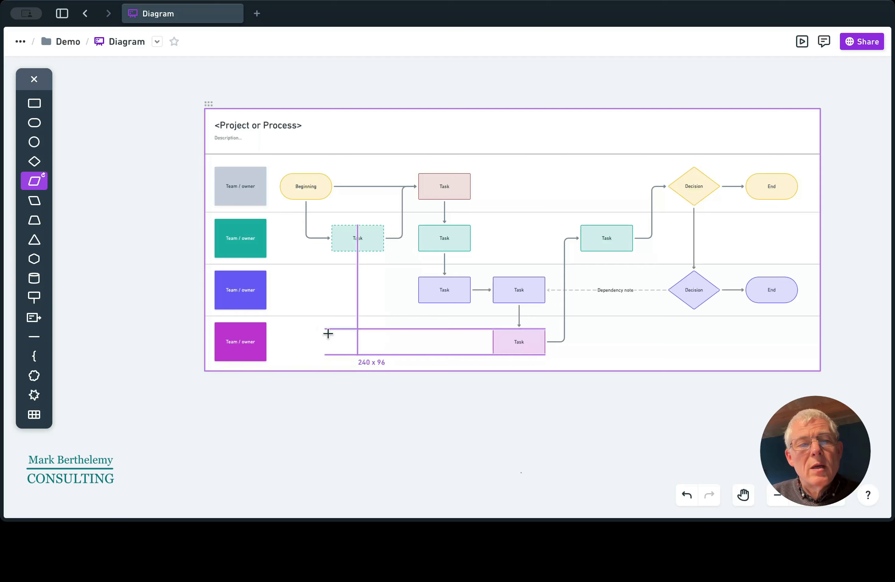
pyautogui.click(326, 330)
pyautogui.click(358, 343)
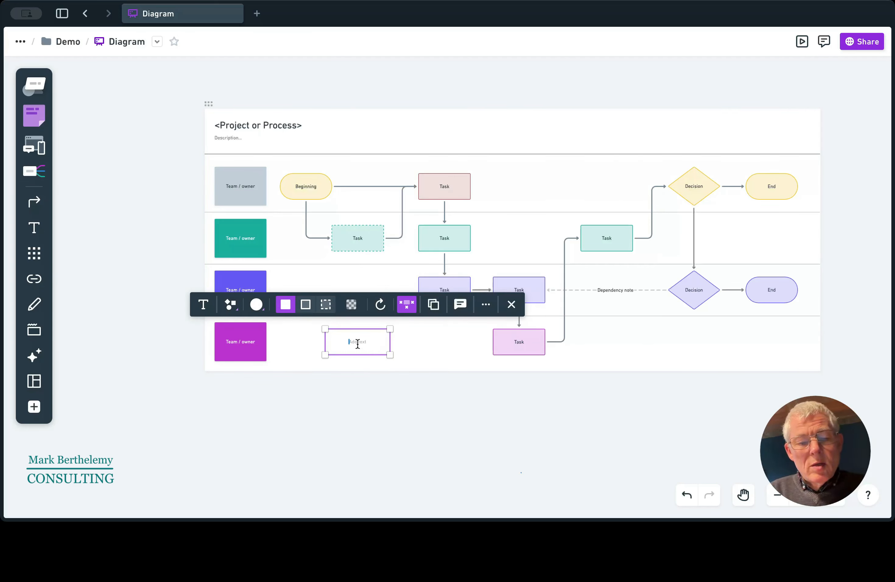
pyautogui.write('Some ')
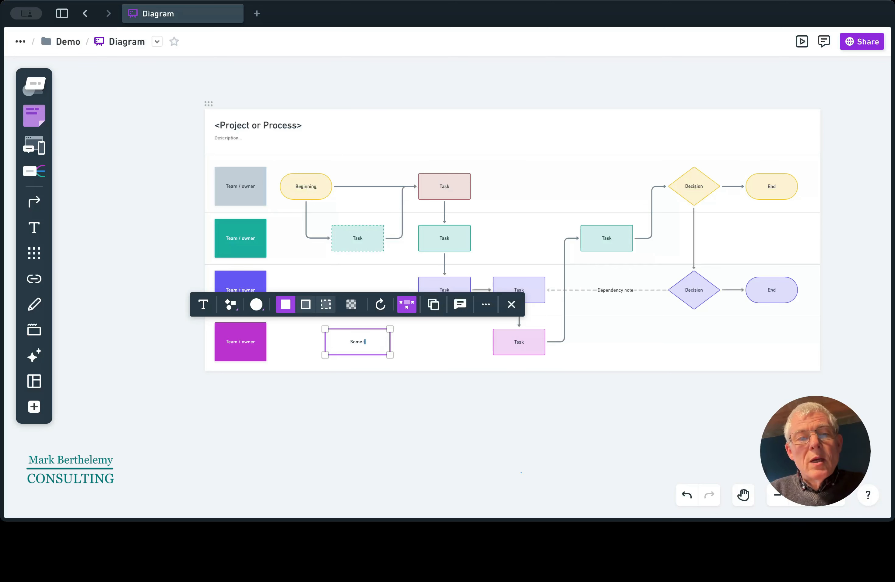
pyautogui.write('text')
pyautogui.click(426, 355)
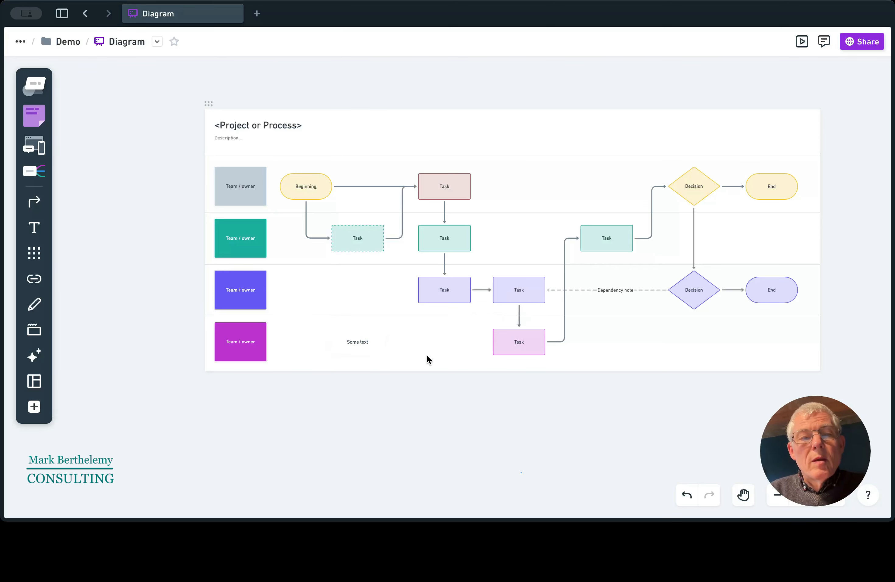
# - Try the "Some text" parallelogram in purple, first with the outline style and then with a solid fill
pyautogui.click(371, 344)
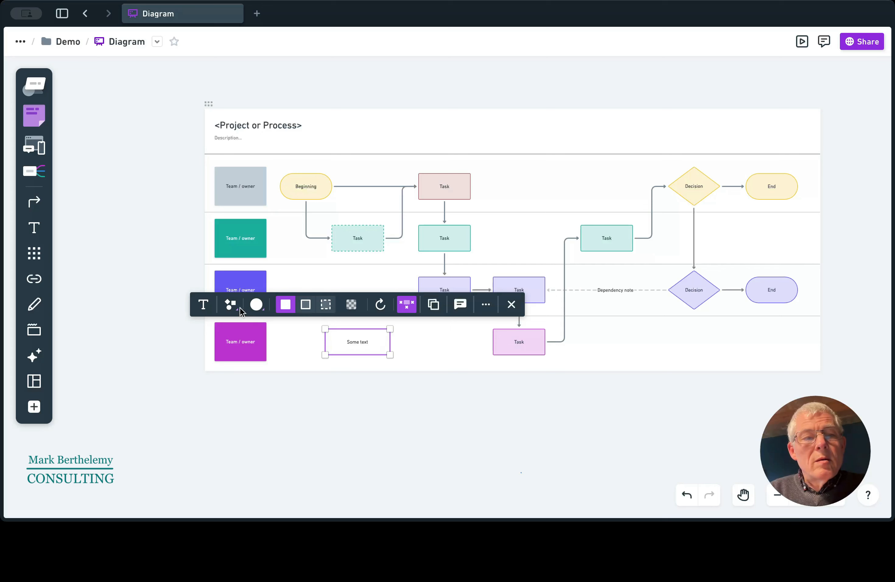
pyautogui.click(231, 304)
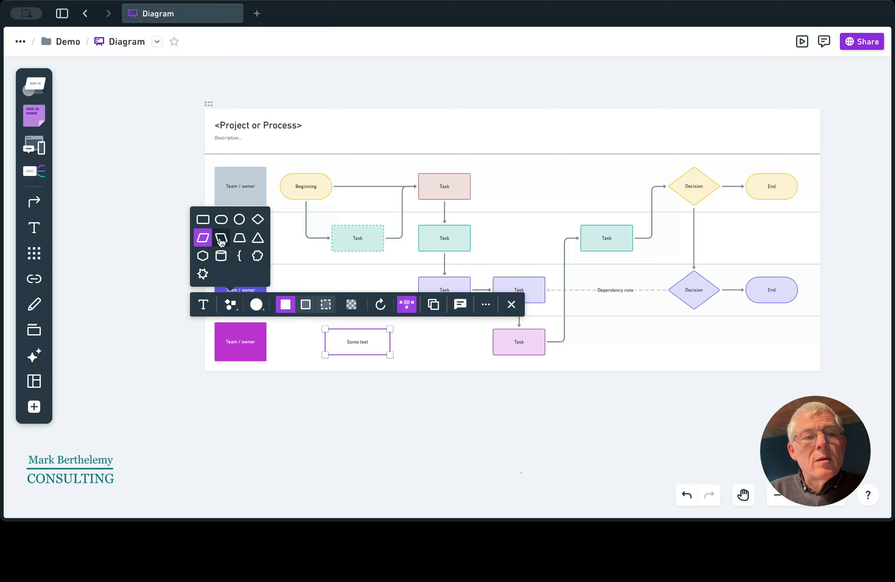
pyautogui.click(307, 305)
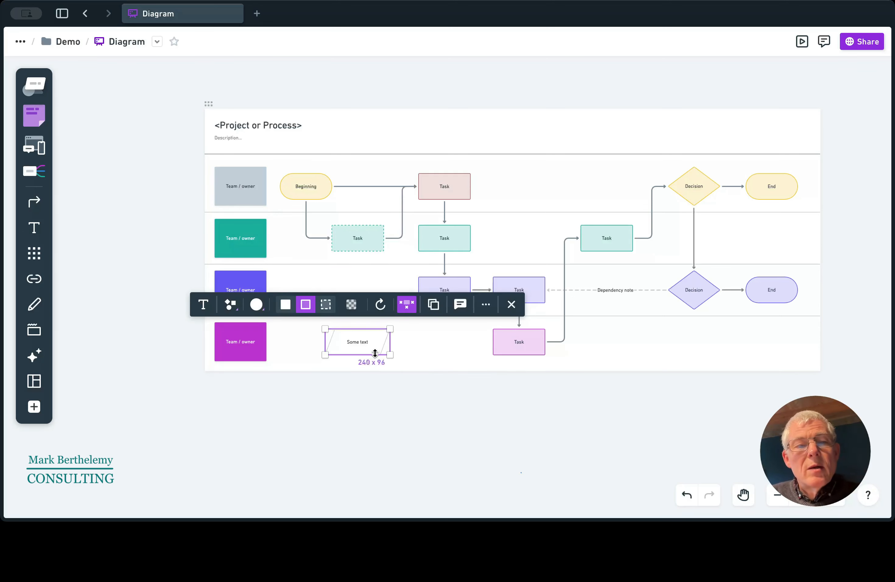
pyautogui.click(256, 304)
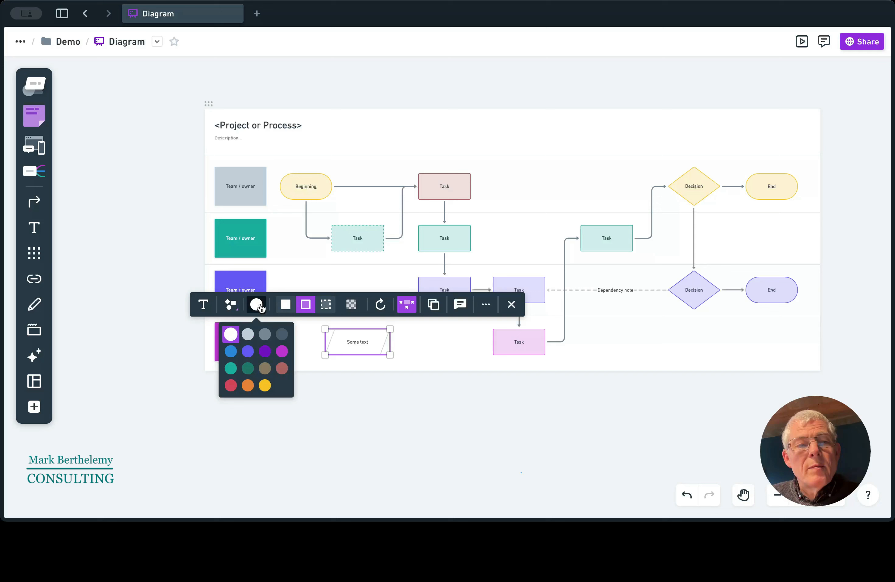
pyautogui.click(264, 351)
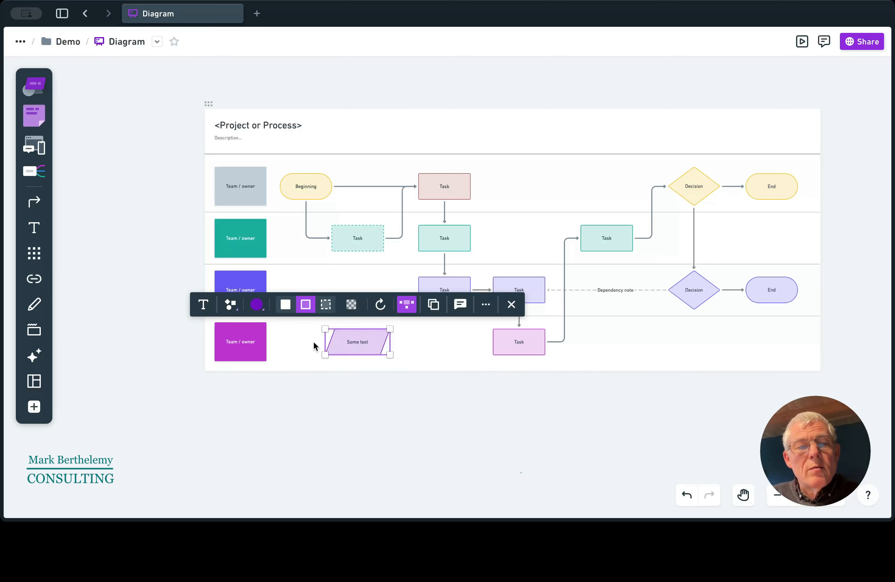
pyautogui.click(286, 305)
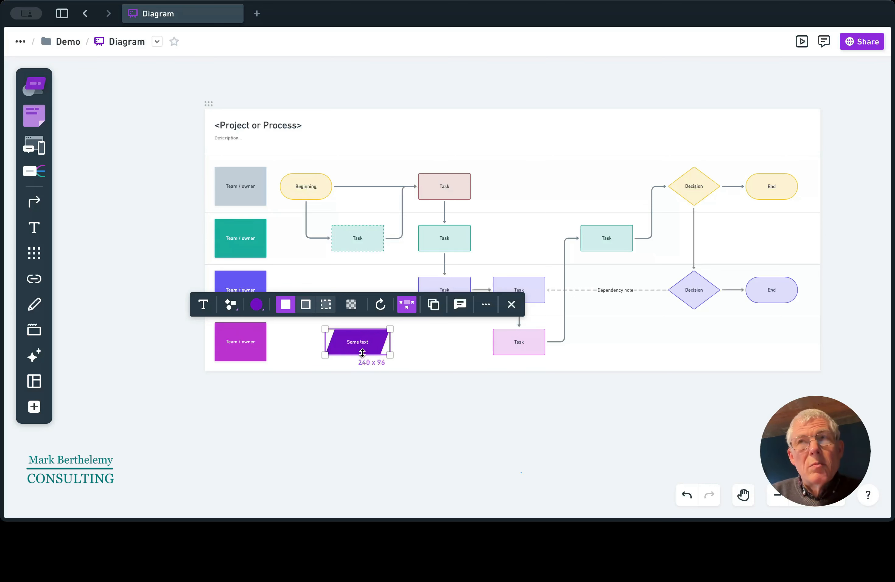
# - Colour the "Some text" parallelogram light grey and give it a dashed outline
pyautogui.click(257, 304)
pyautogui.click(247, 334)
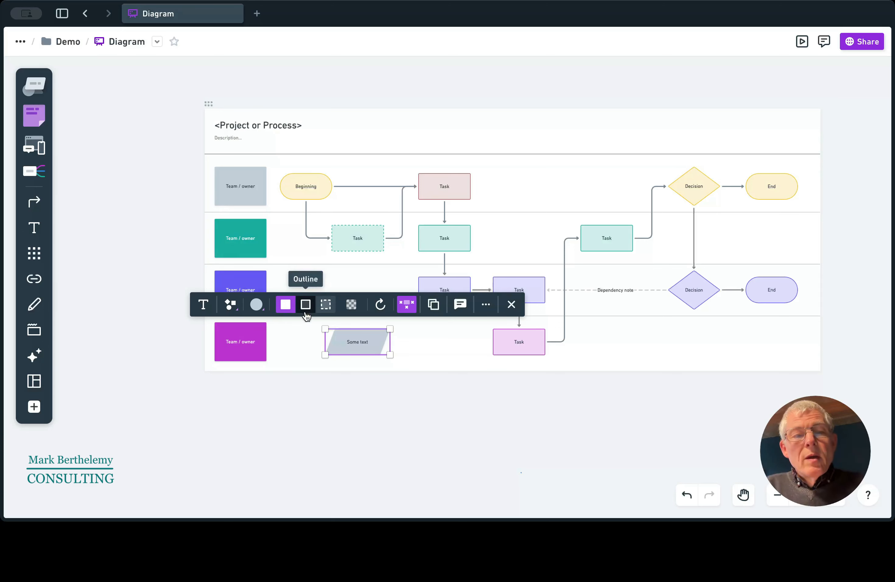
pyautogui.click(326, 306)
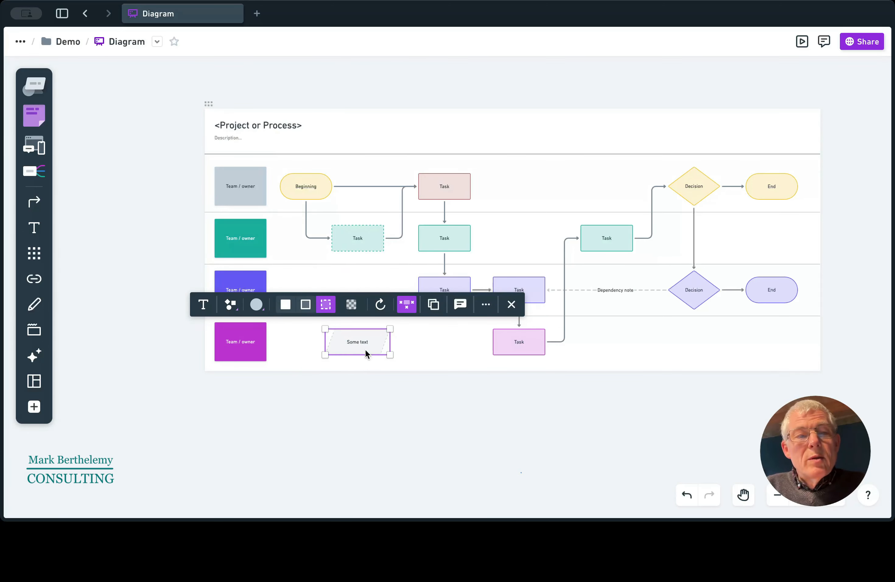
# - Increase the text size of the parallelogram's label to XXL, leaving it non-bold and centred
pyautogui.click(204, 305)
pyautogui.click(227, 305)
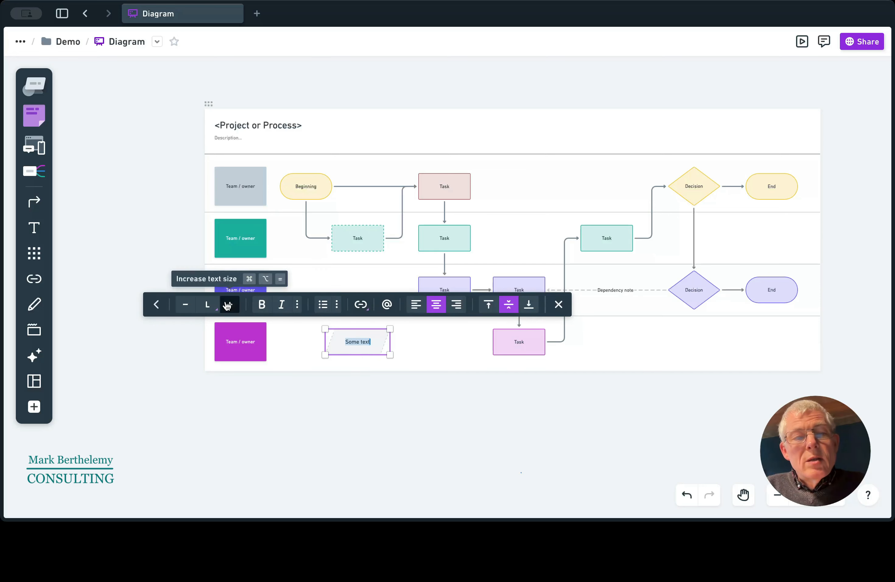
pyautogui.click(227, 304)
pyautogui.click(227, 305)
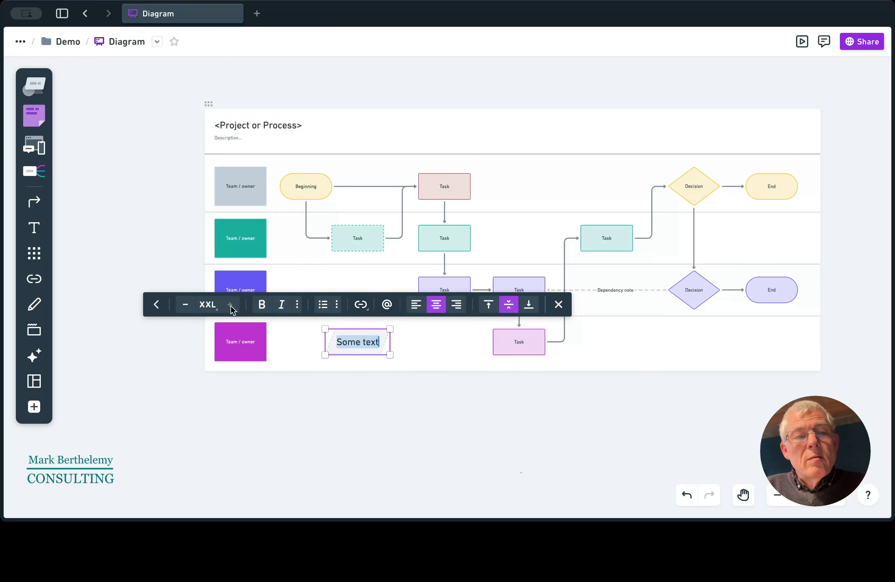
pyautogui.click(261, 306)
pyautogui.click(261, 306)
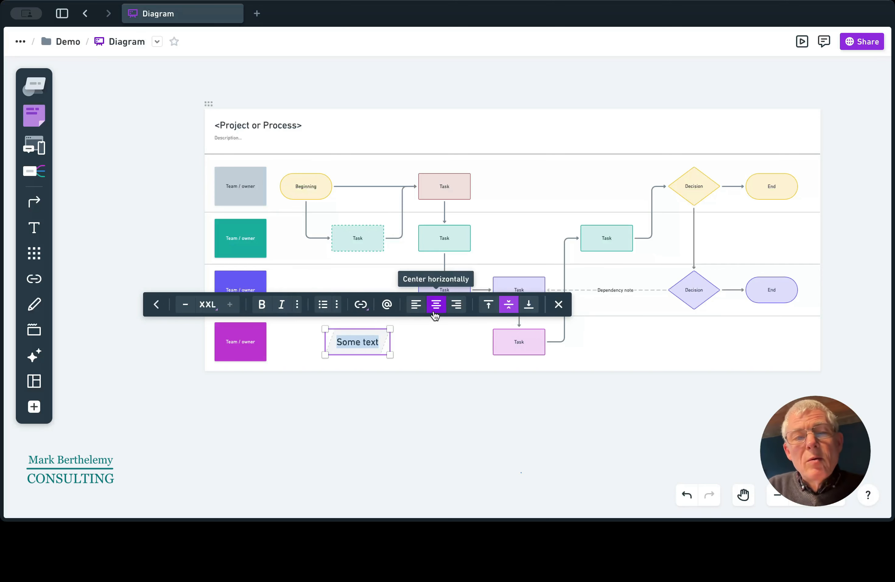
pyautogui.click(444, 349)
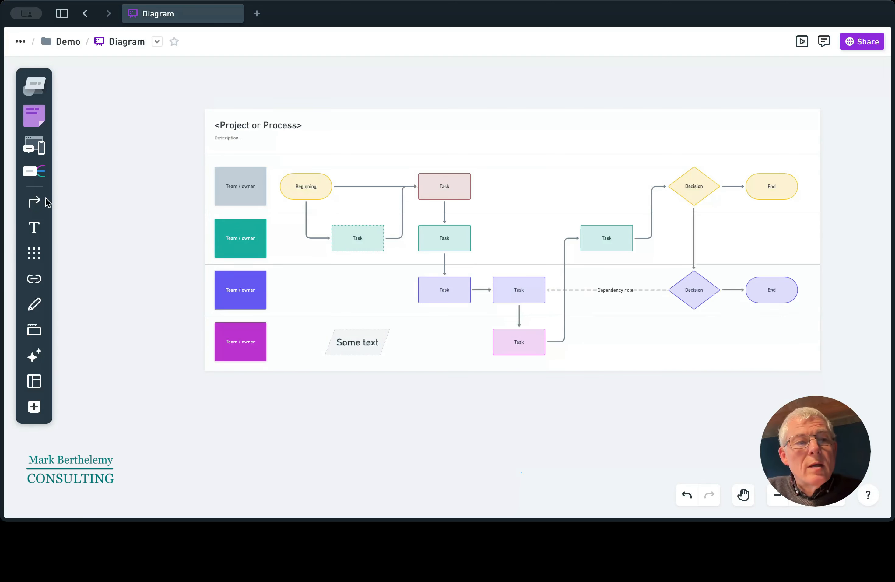
# - Connect the "Some text" parallelogram to the pink Task box in the bottom swimlane with a straight arrow
pyautogui.click(37, 206)
pyautogui.click(64, 206)
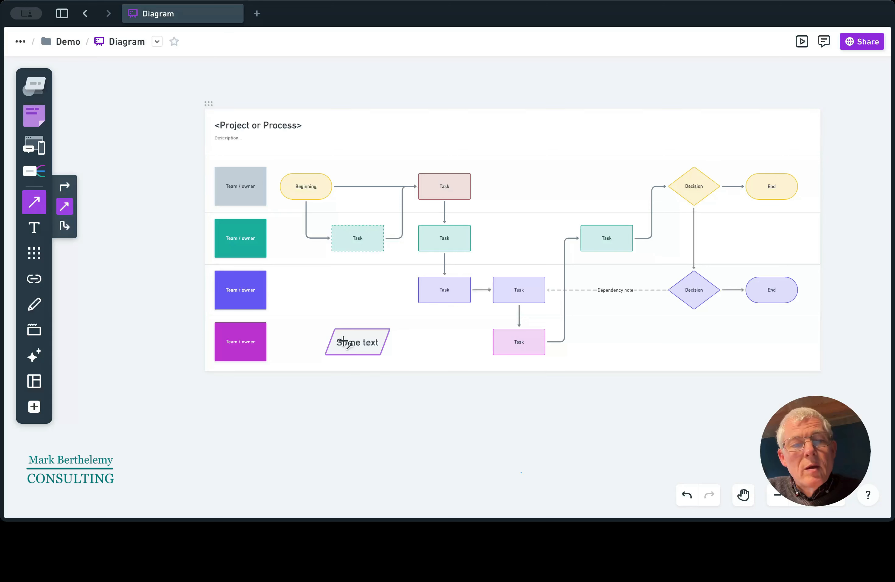
pyautogui.moveTo(372, 342); pyautogui.dragTo(491, 342)
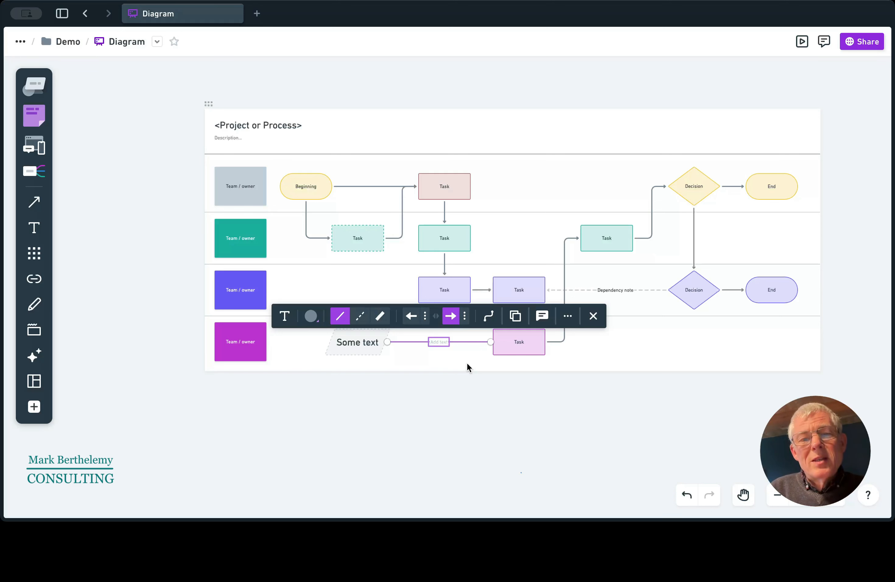
pyautogui.click(506, 363)
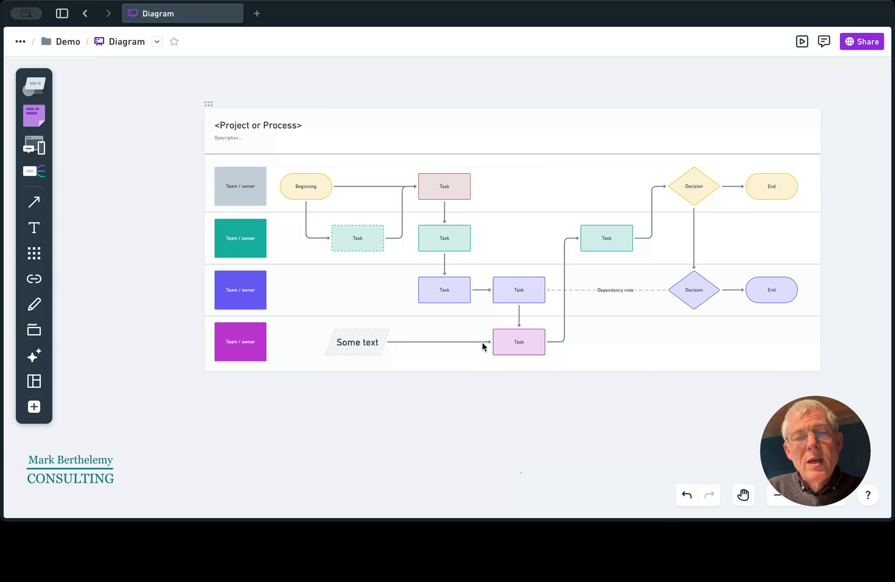
# - Add the label "In thie middle" to the arrow between the parallelogram and the pink Task box
pyautogui.click(460, 341)
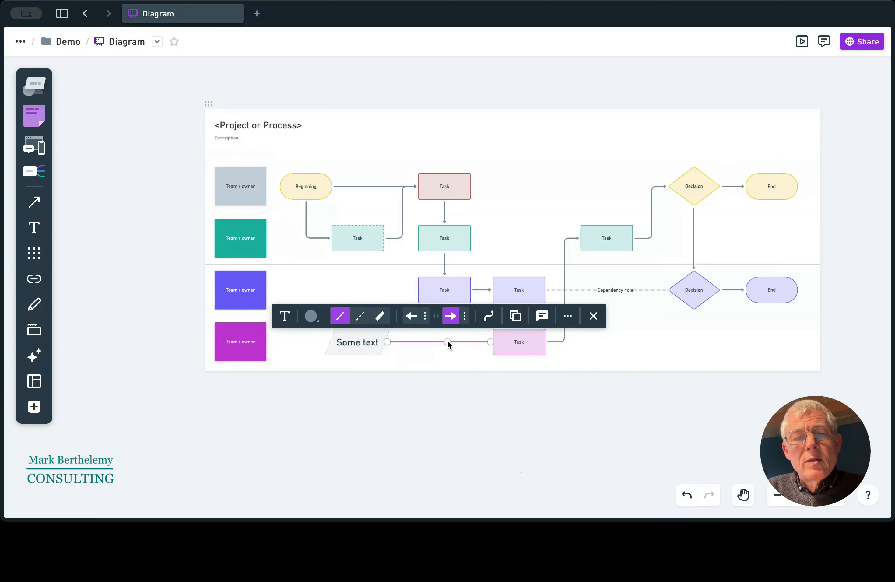
pyautogui.doubleClick(448, 342)
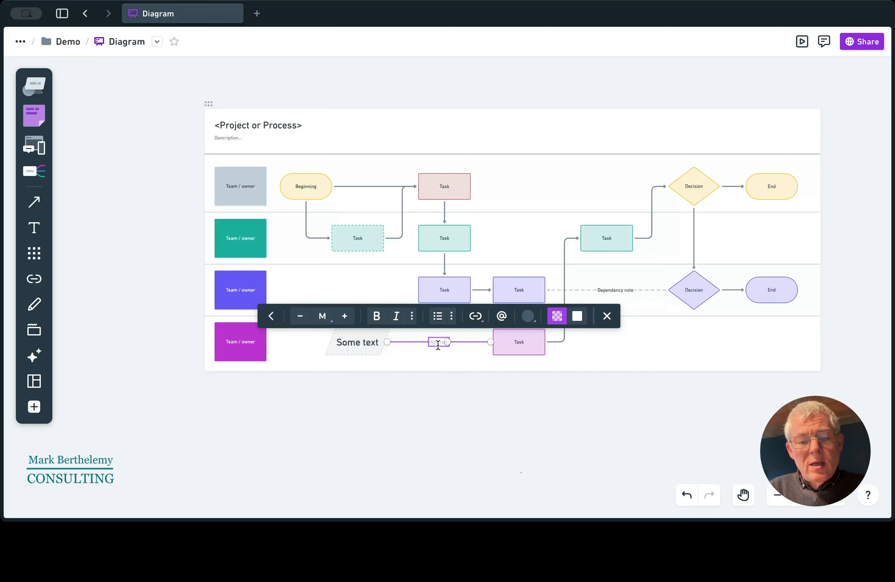
pyautogui.write('In th')
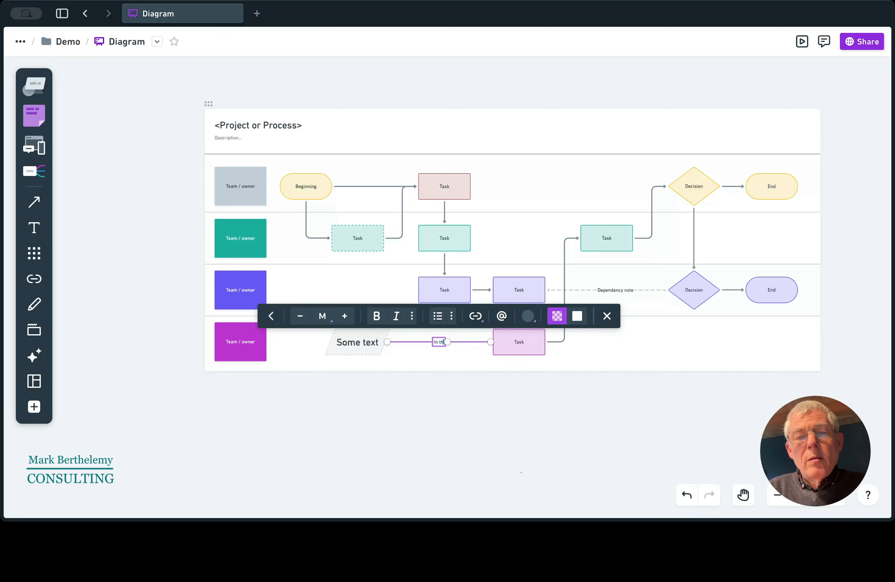
pyautogui.write('is middle')
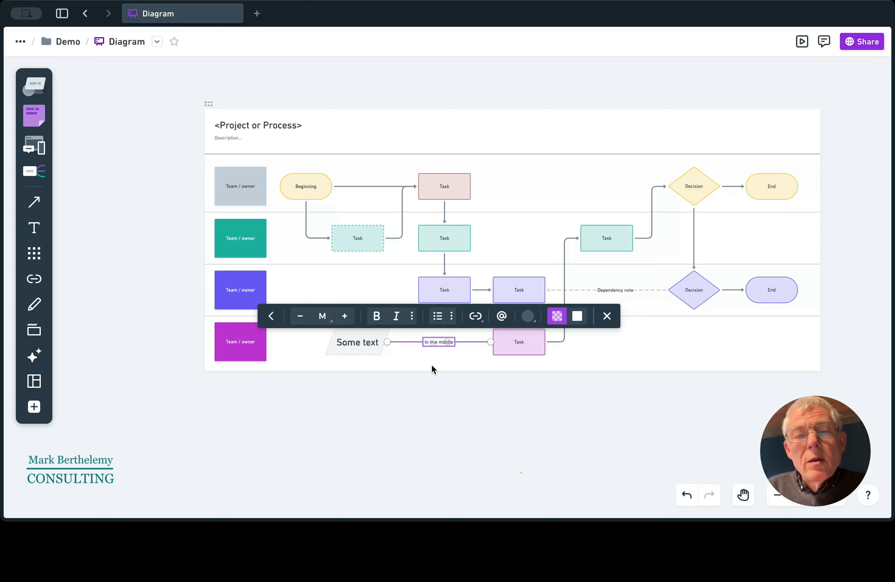
pyautogui.click(443, 360)
# - Correct the misspelled word "thie" in the arrow's label to "the" using the suggested spelling
pyautogui.scroll(5, 438, 342)
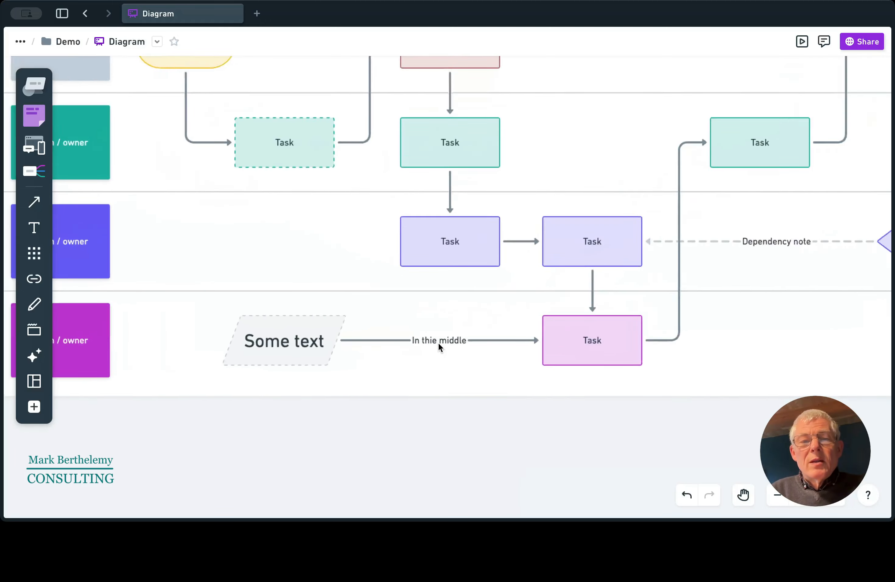
pyautogui.doubleClick(432, 342)
pyautogui.rightClick(432, 342)
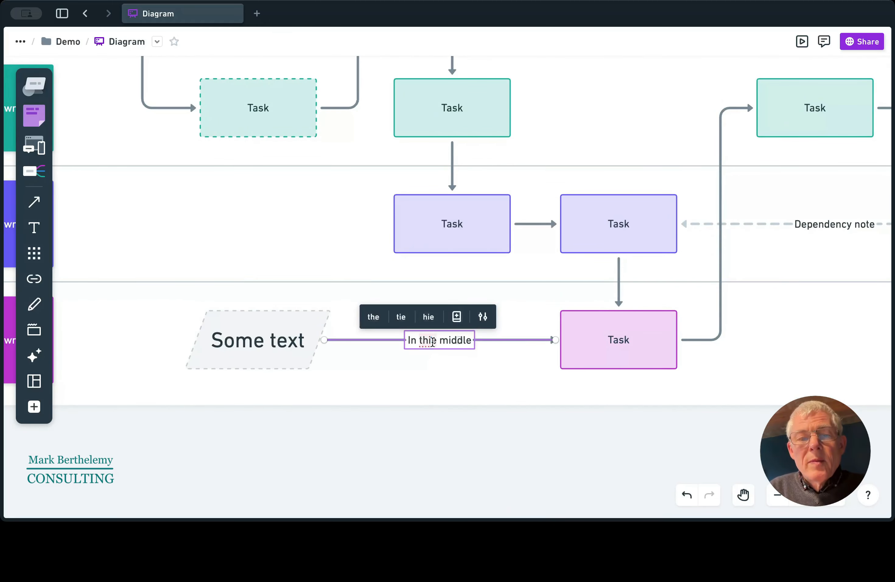
pyautogui.click(374, 316)
pyautogui.click(484, 389)
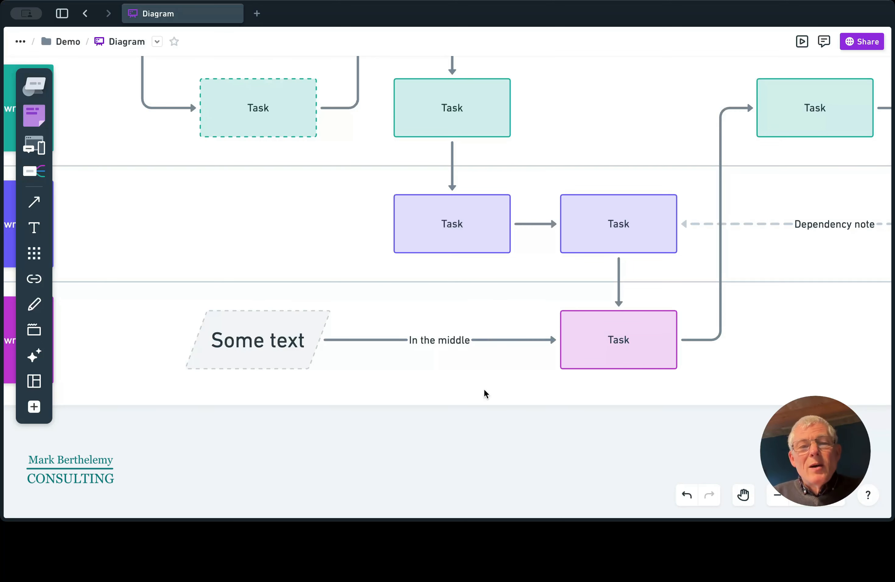
# - Connect the "Some text" parallelogram to the first purple Task box in the swimlane above with an elbow arrow
pyautogui.click(31, 204)
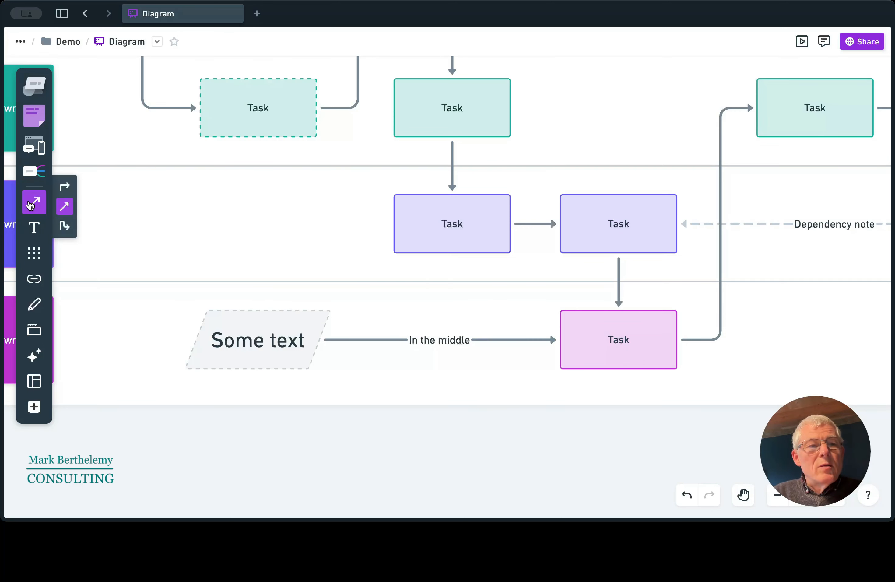
pyautogui.click(65, 187)
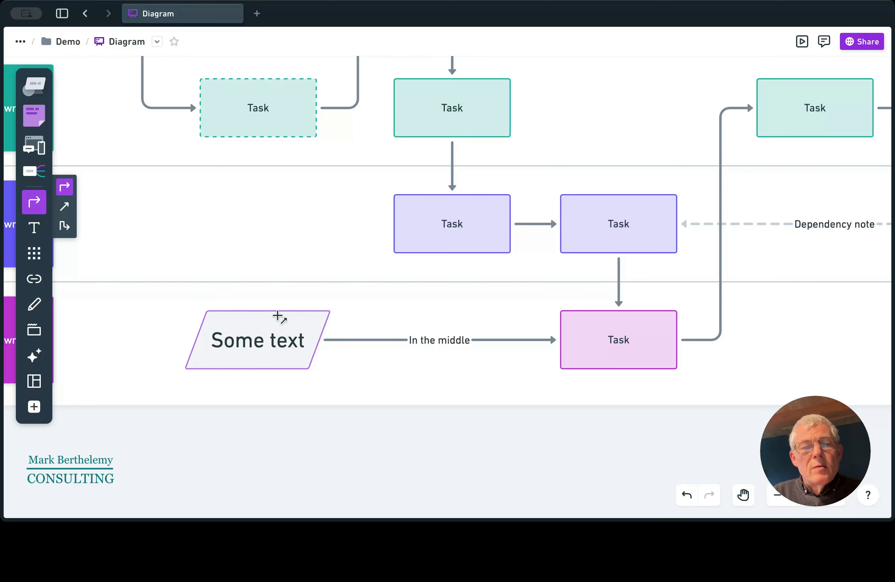
pyautogui.moveTo(278, 316); pyautogui.dragTo(399, 222)
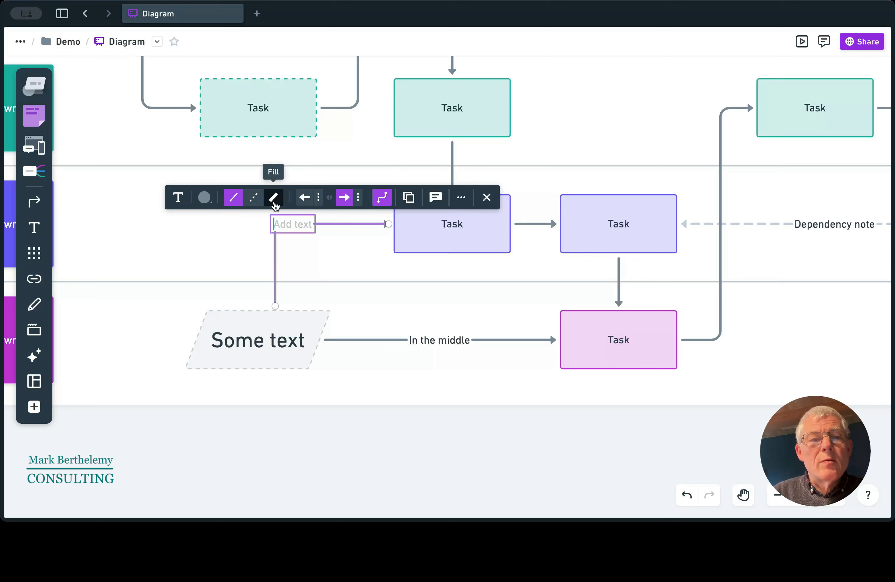
# - Make the new elbow arrow dashed with arrowheads at both ends, and check its additional options, including Arrange
pyautogui.click(255, 199)
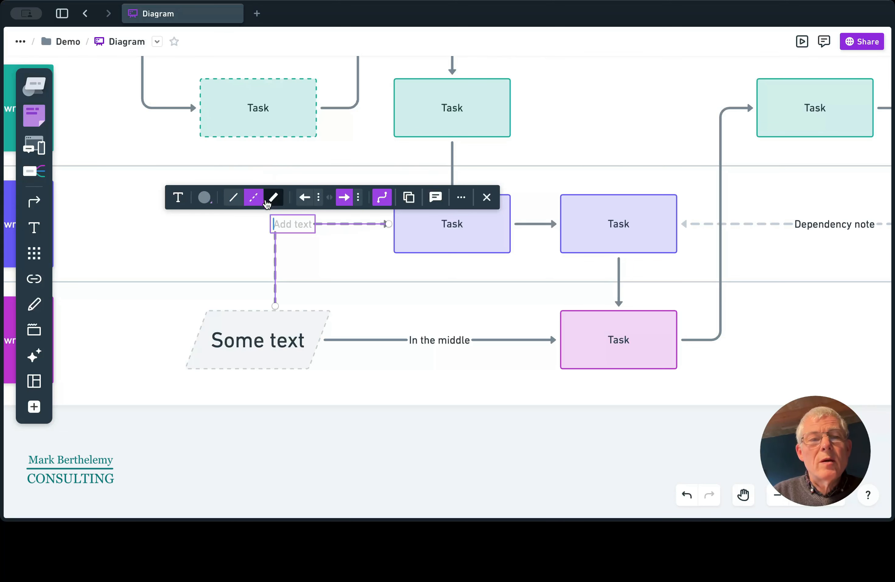
pyautogui.click(303, 198)
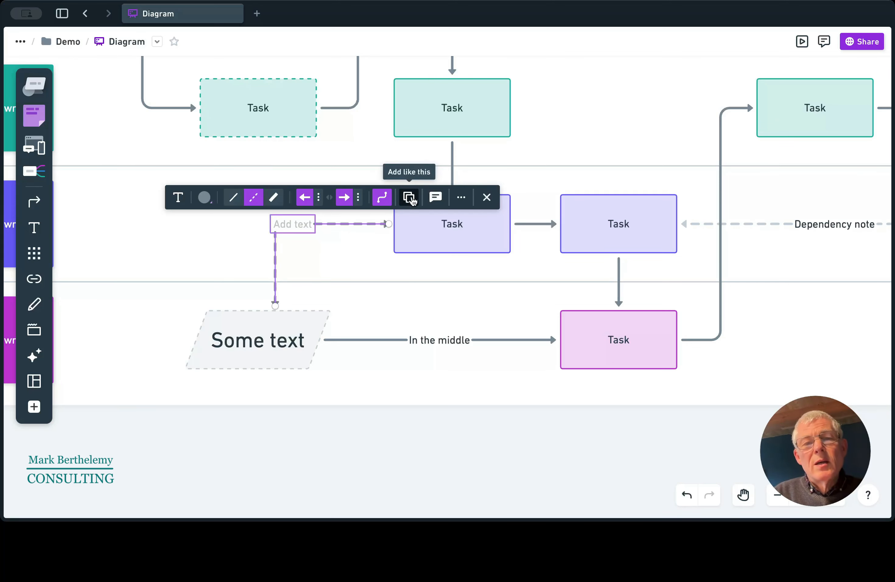
pyautogui.click(461, 197)
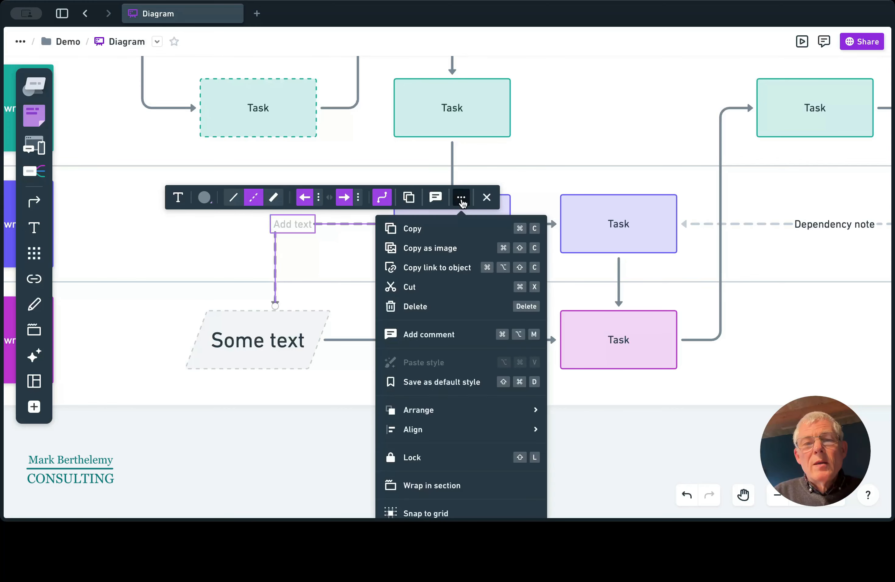
pyautogui.moveTo(449, 415)
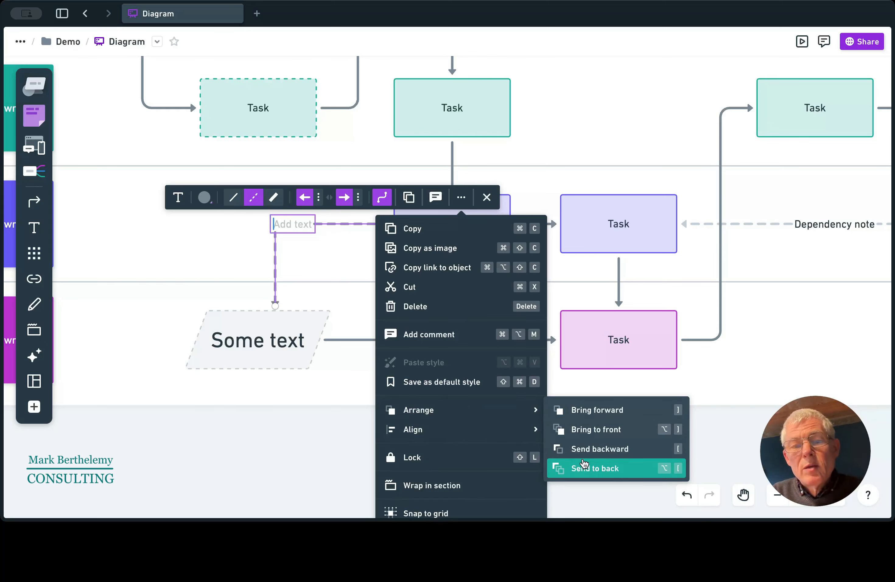
pyautogui.click(339, 416)
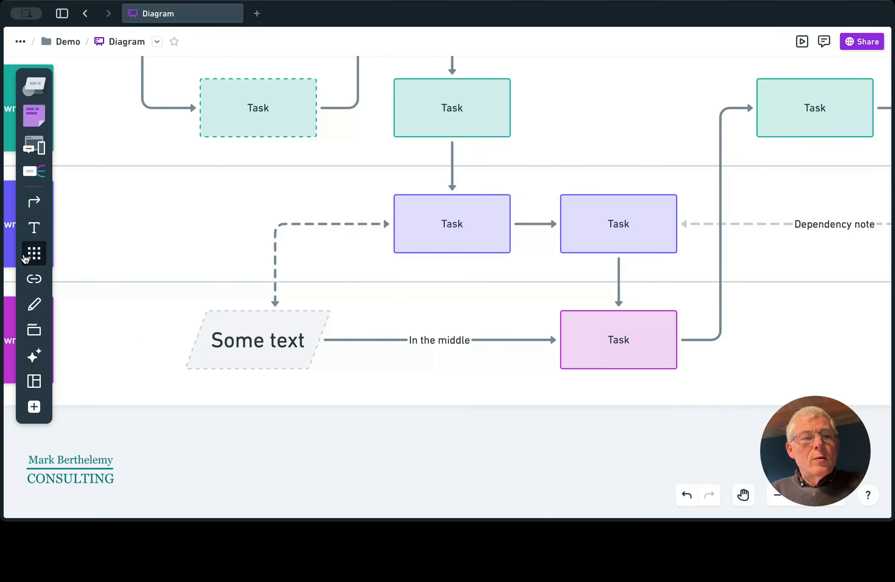
# - Place the CC icon from the Accessibility category just beneath the dashed elbow arrow
pyautogui.click(33, 253)
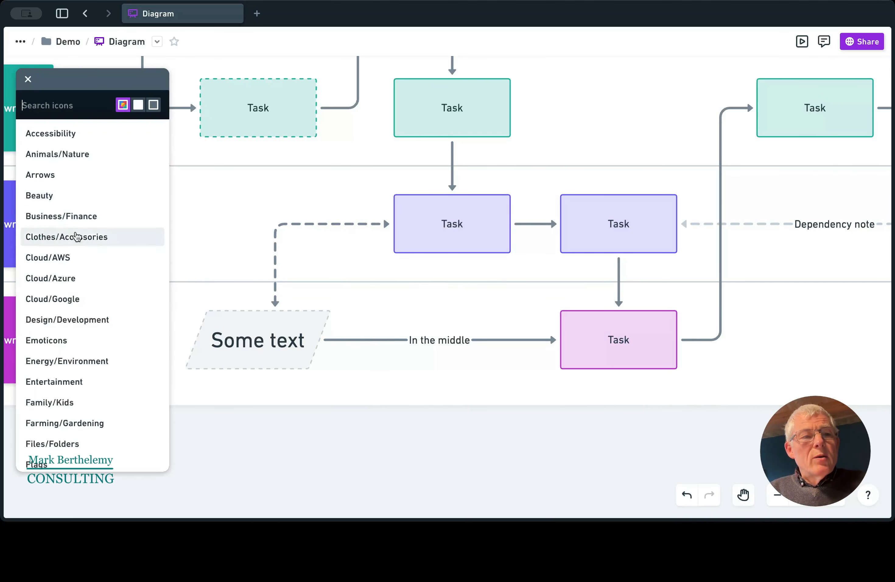
pyautogui.click(66, 134)
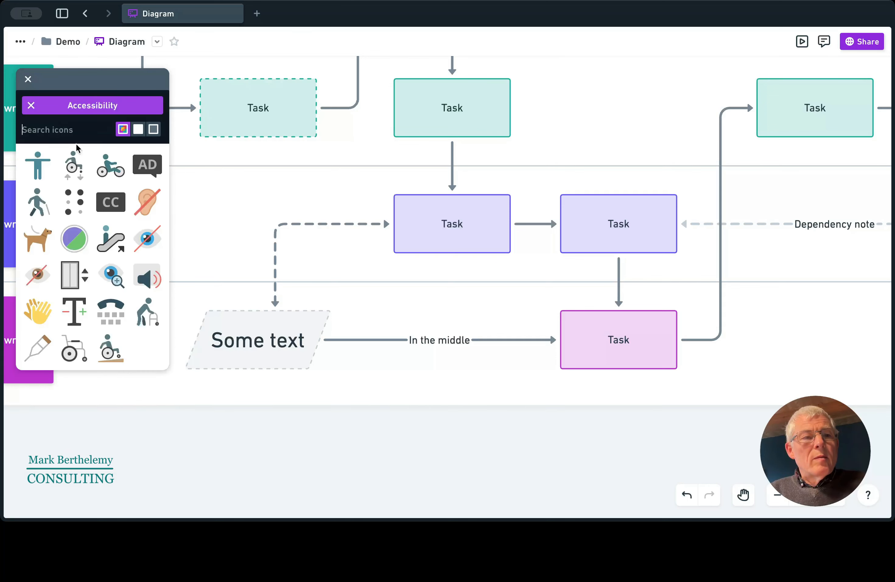
pyautogui.moveTo(111, 202); pyautogui.dragTo(317, 232)
pyautogui.click(415, 269)
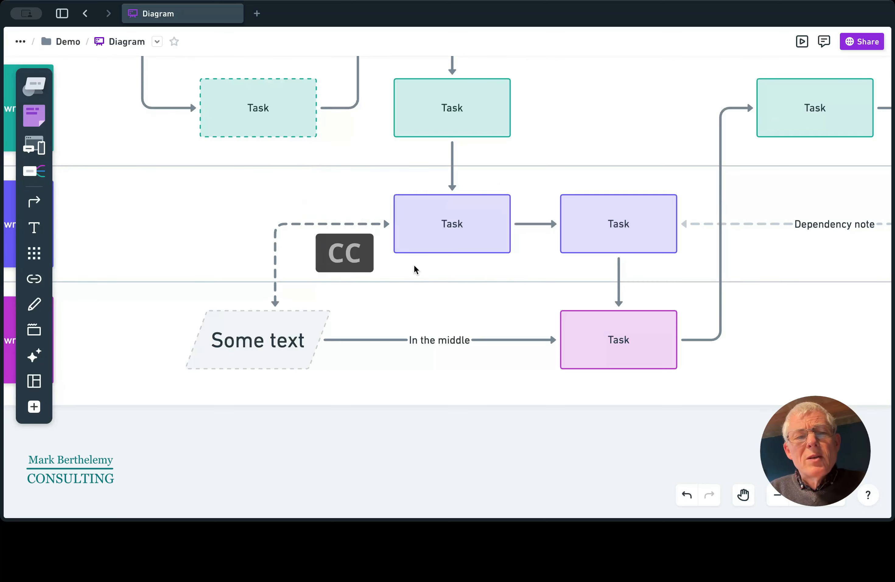
# - Replace the CC icon with the AD icon from the same Accessibility category
pyautogui.click(348, 252)
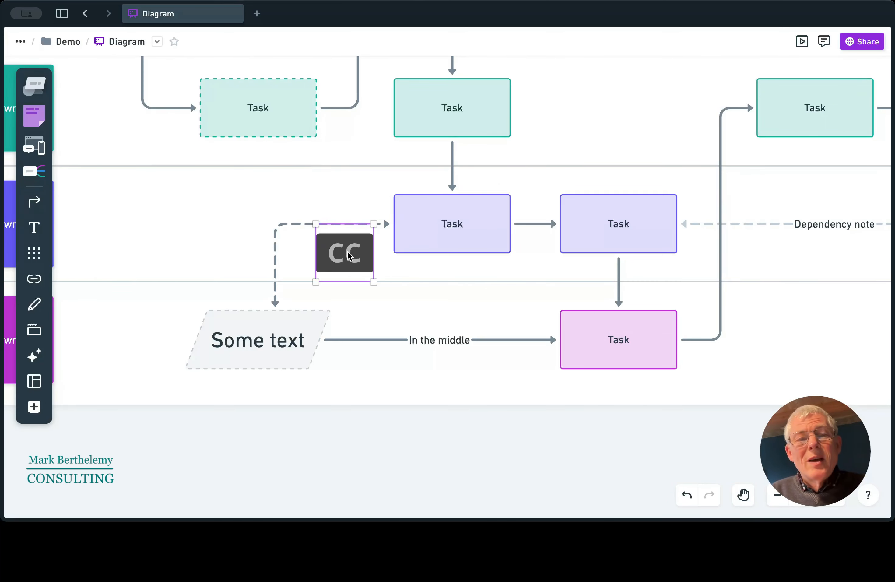
pyautogui.click(231, 202)
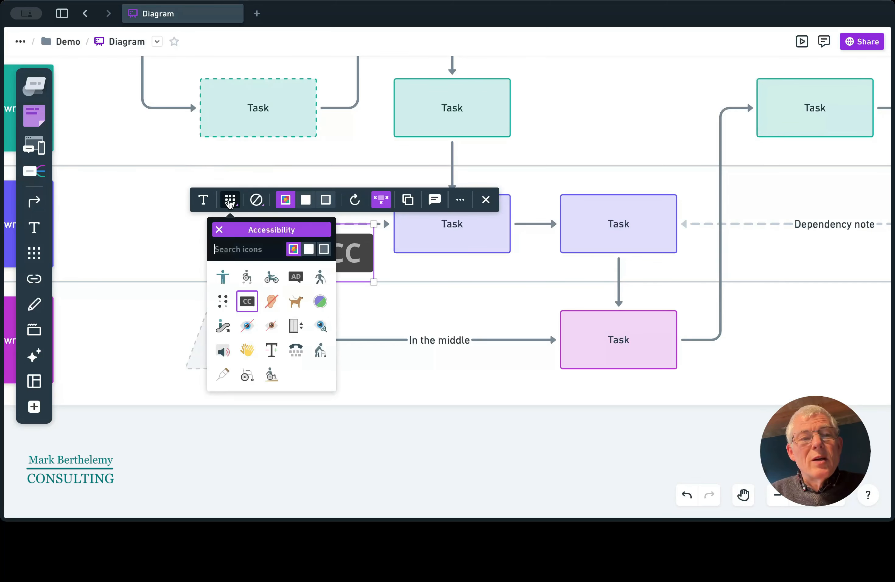
pyautogui.click(297, 280)
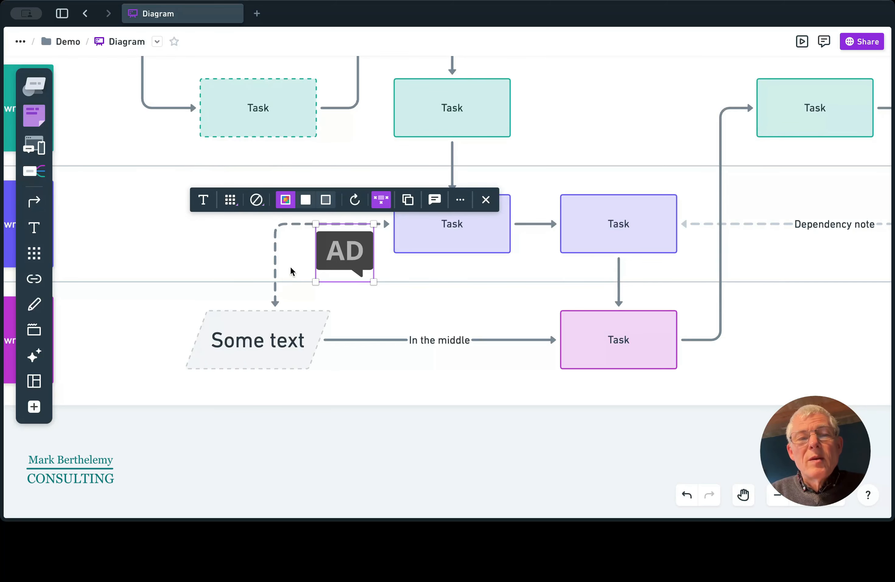
pyautogui.click(391, 266)
# - Delete the AD icon from beneath the dashed arrow
pyautogui.click(333, 262)
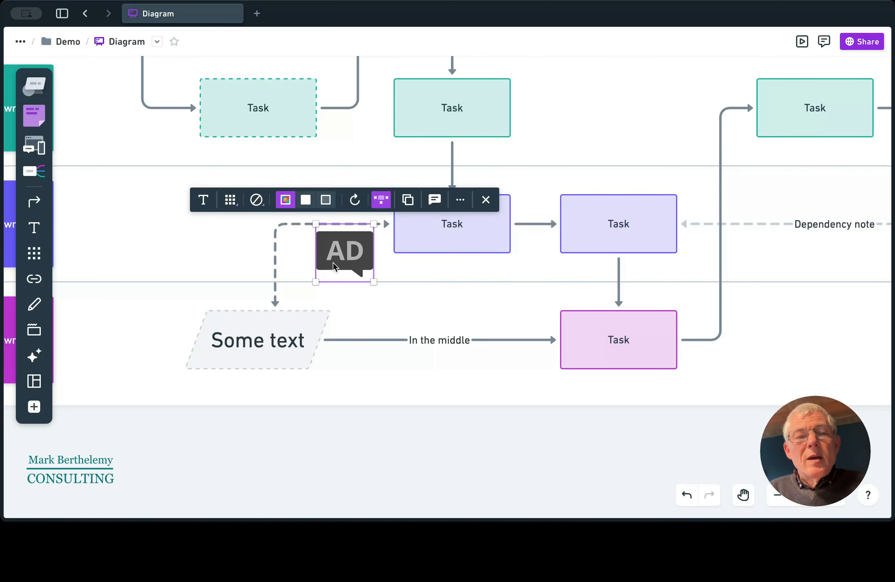
pyautogui.press('Delete')
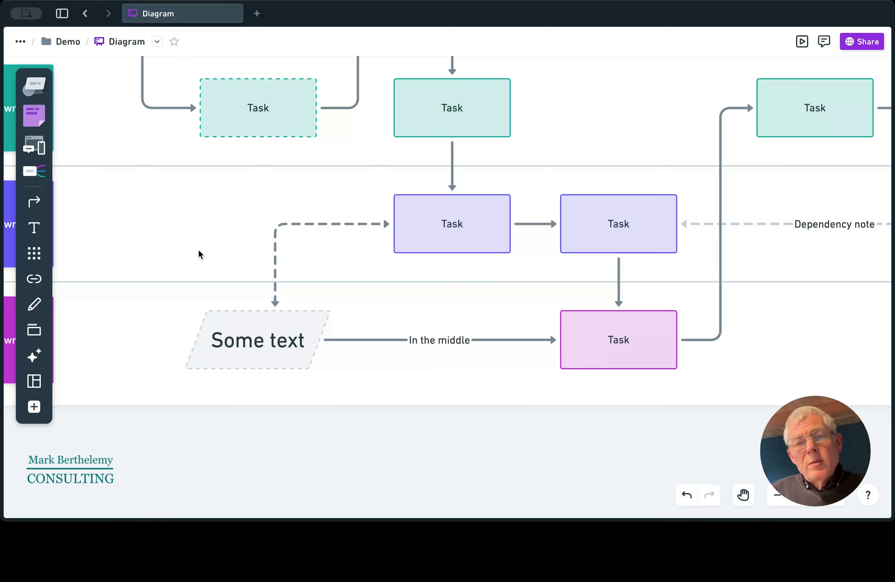
# - Open the wireframe board from the Demo folder and look over its landing page layouts
pyautogui.scroll(-5, 198, 249)
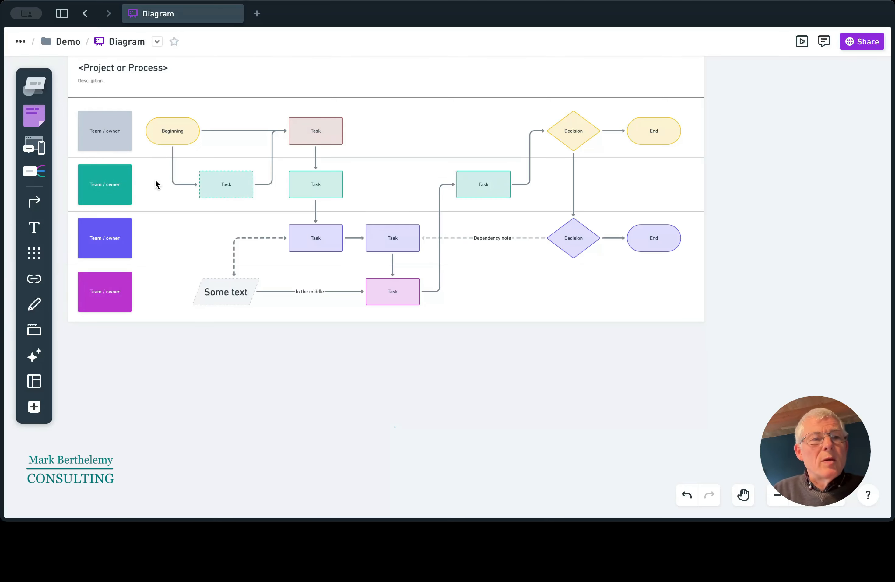
pyautogui.click(68, 42)
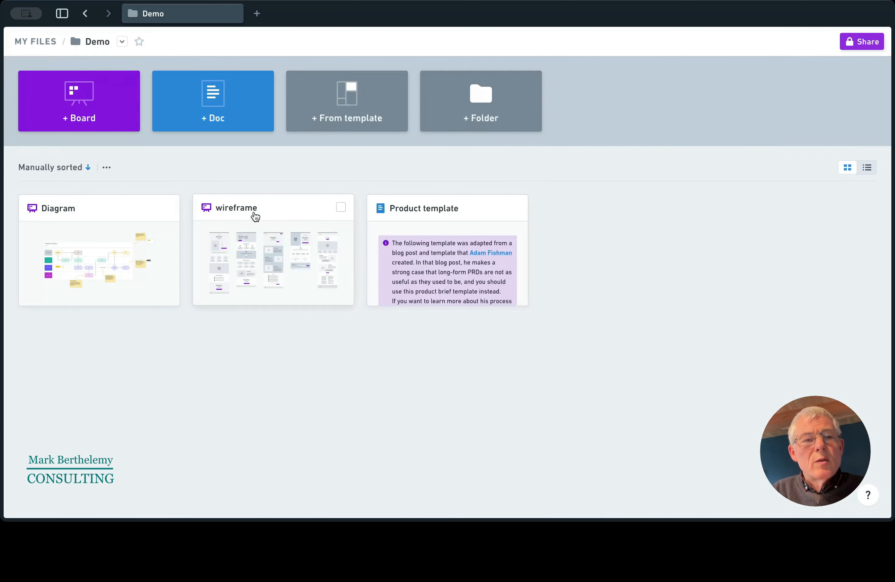
pyautogui.click(280, 216)
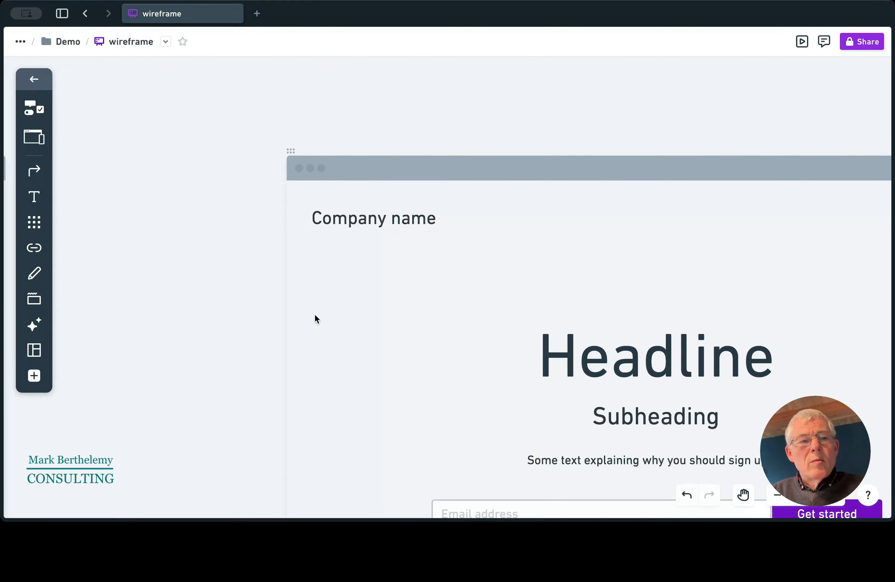
pyautogui.scroll(-10, 314, 319)
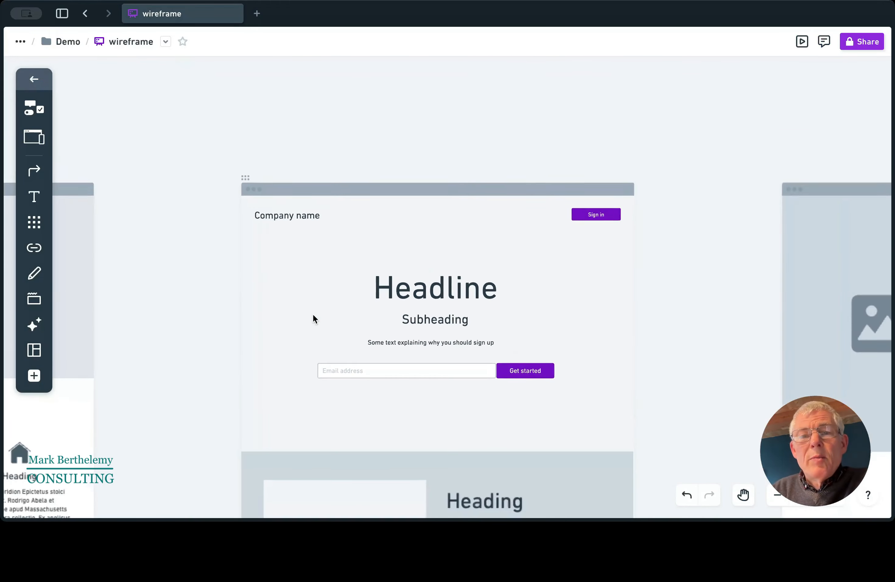
pyautogui.hscroll(-10, 313, 319)
pyautogui.scroll(-7, 313, 318)
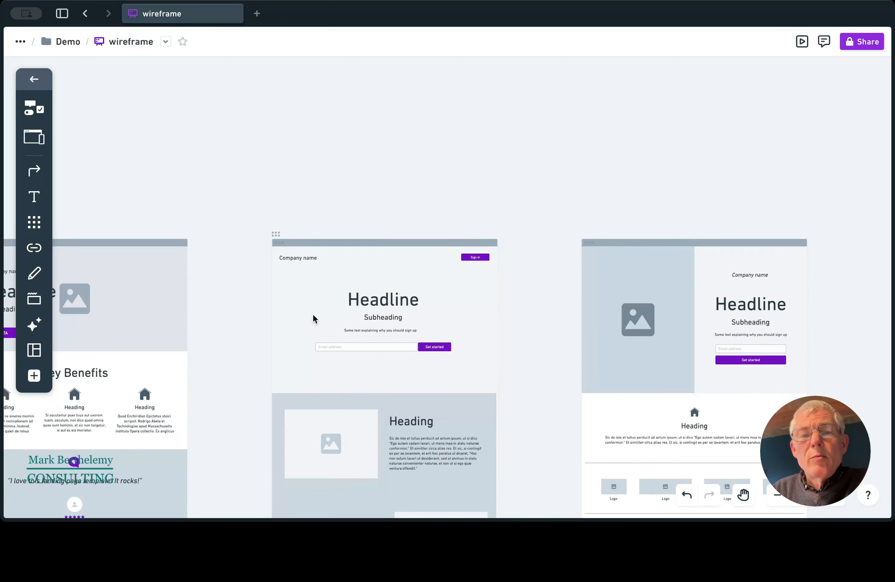
pyautogui.hscroll(-15, 312, 317)
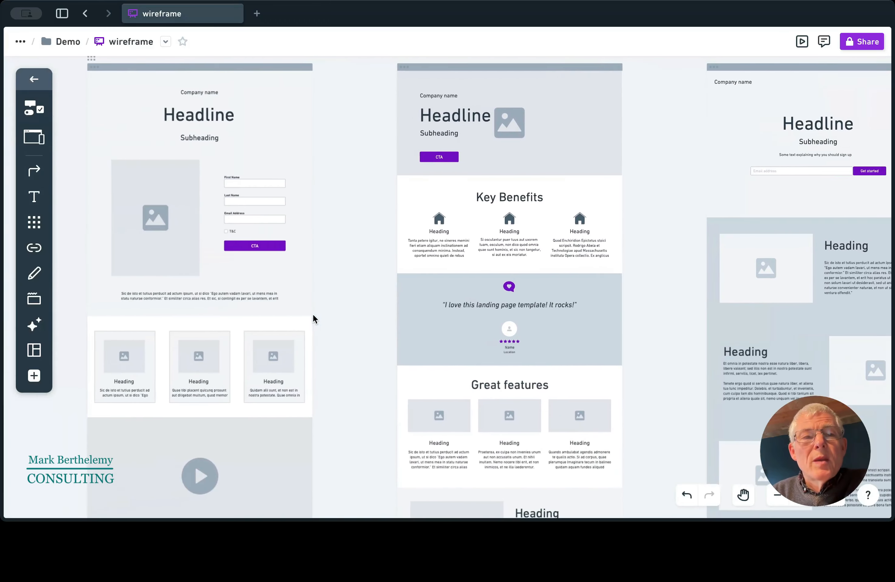
pyautogui.scroll(2, 313, 318)
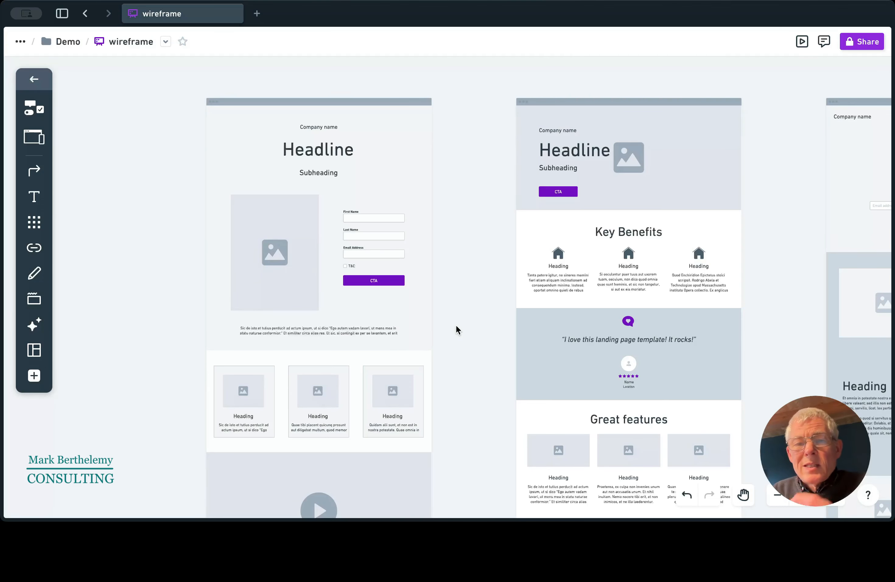
pyautogui.scroll(-2, 456, 330)
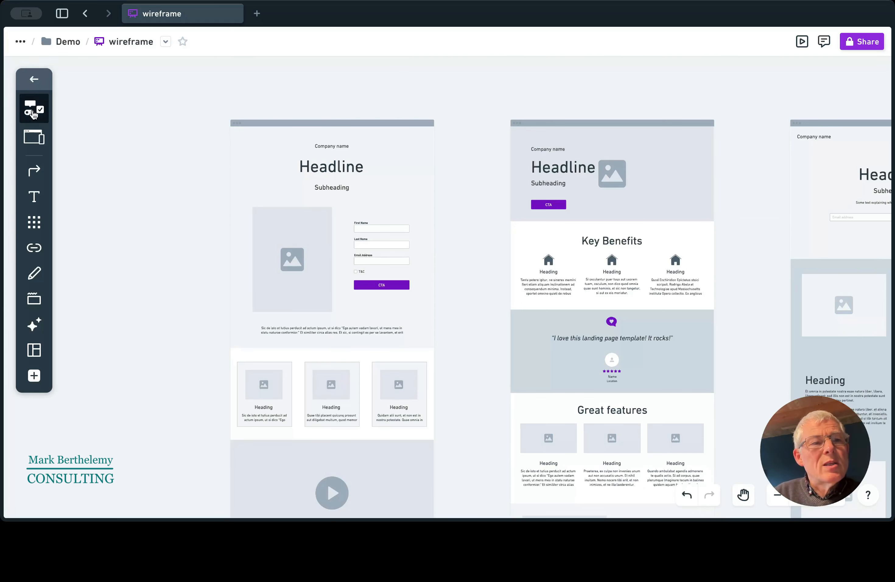
# - Look through the available wireframe elements, from buttons and text inputs to tabs and textareas
pyautogui.click(34, 109)
pyautogui.scroll(-3, 94, 270)
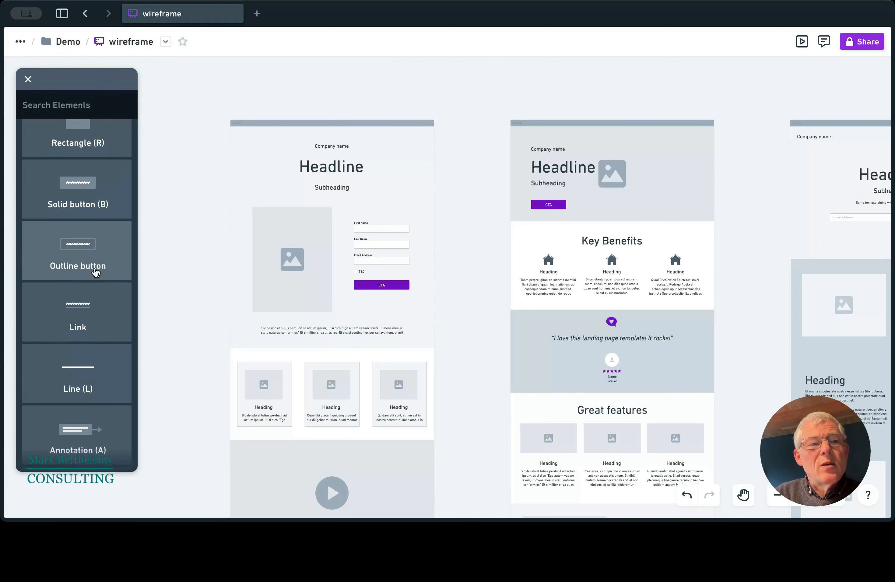
pyautogui.scroll(-6, 96, 272)
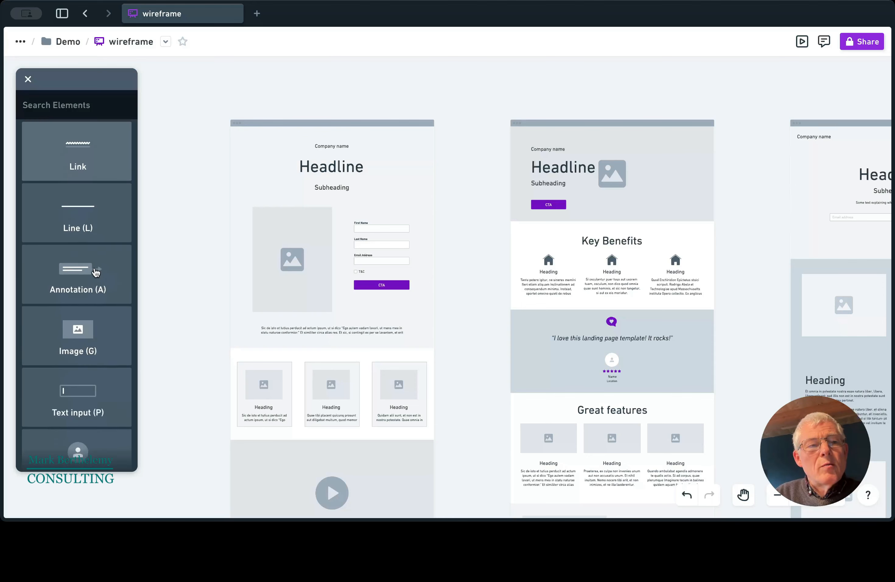
pyautogui.scroll(-5, 95, 272)
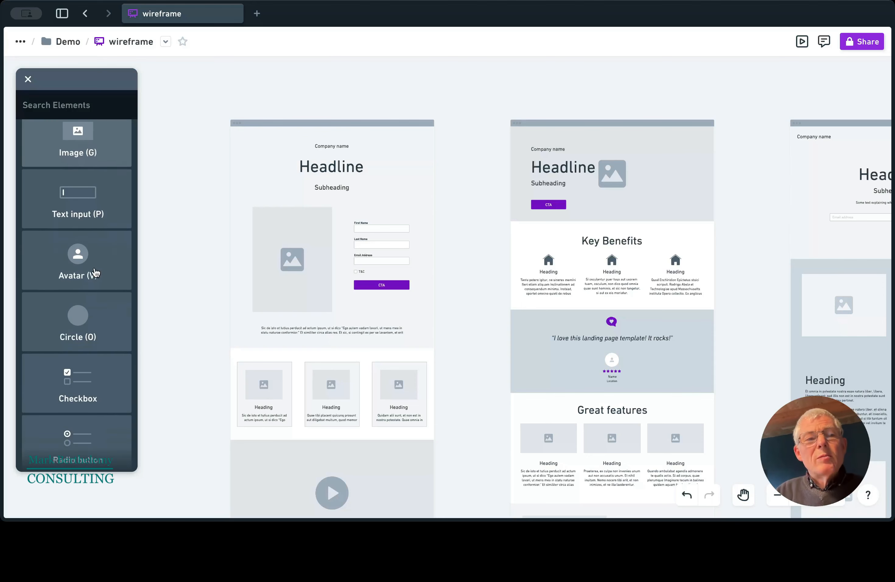
pyautogui.scroll(-3, 95, 272)
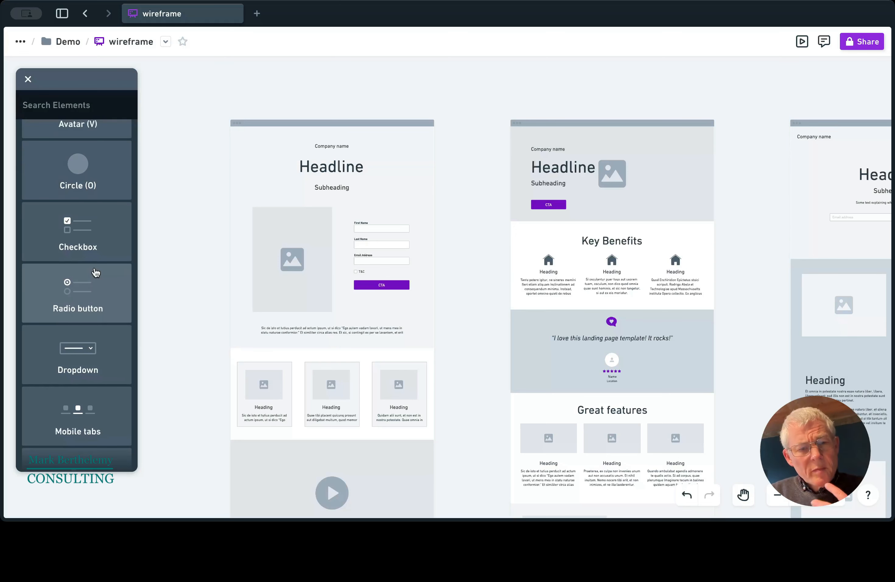
pyautogui.scroll(-6, 96, 272)
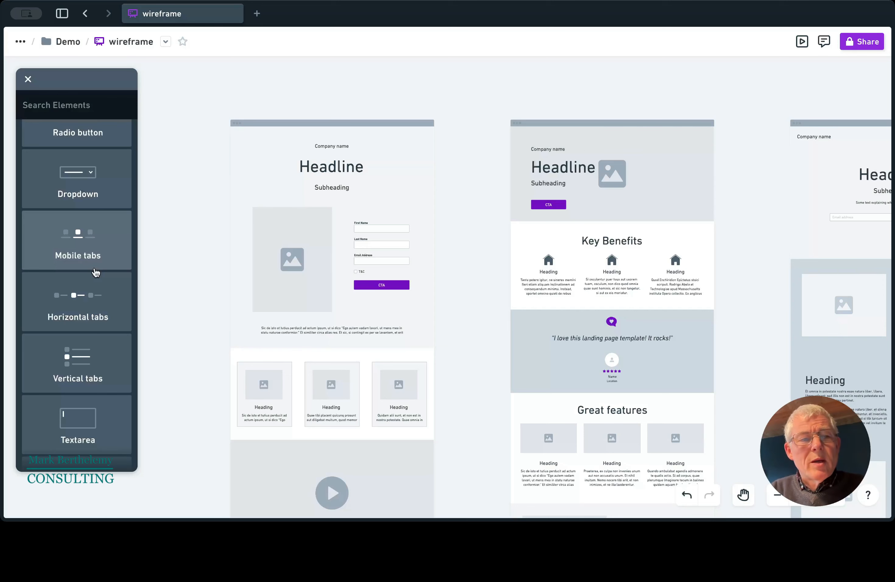
pyautogui.press('Escape')
# - Create a new board in the Demo folder and place a mind map on its canvas
pyautogui.click(70, 46)
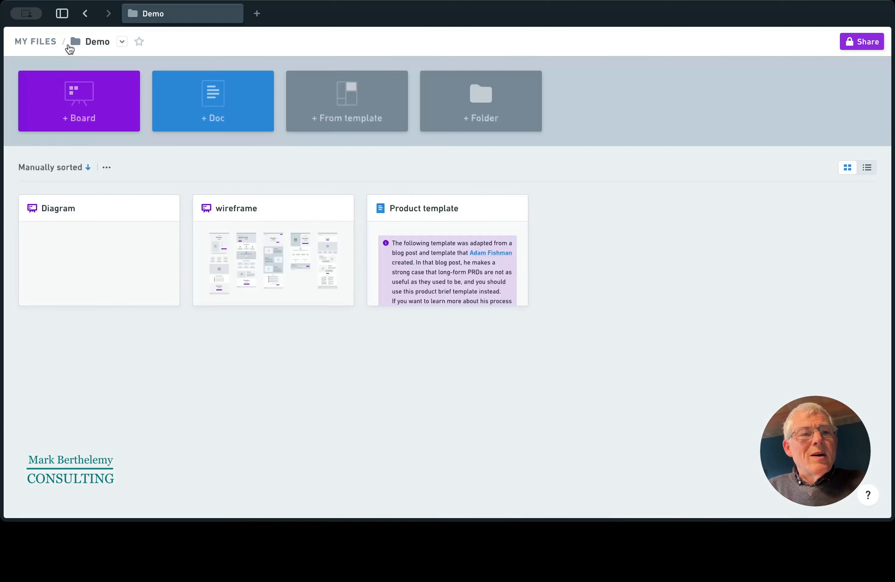
pyautogui.click(76, 112)
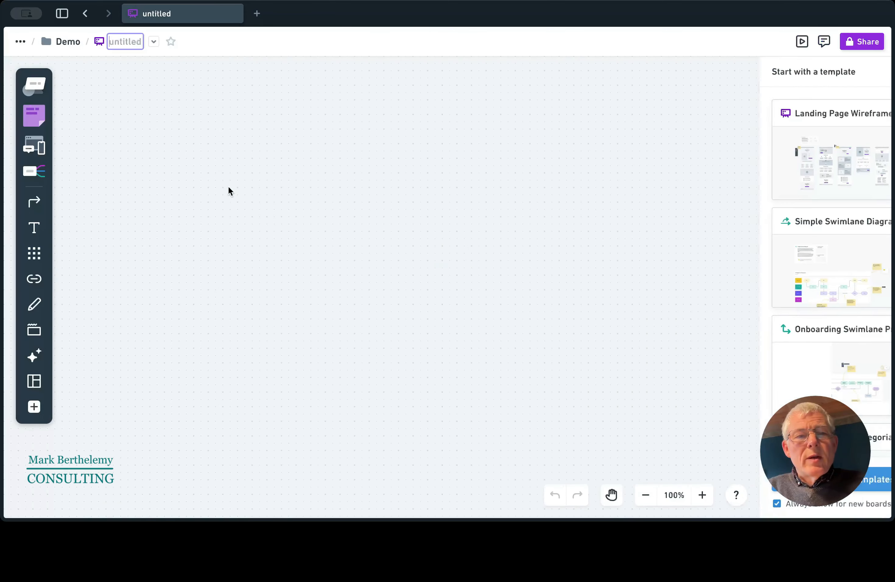
pyautogui.click(49, 173)
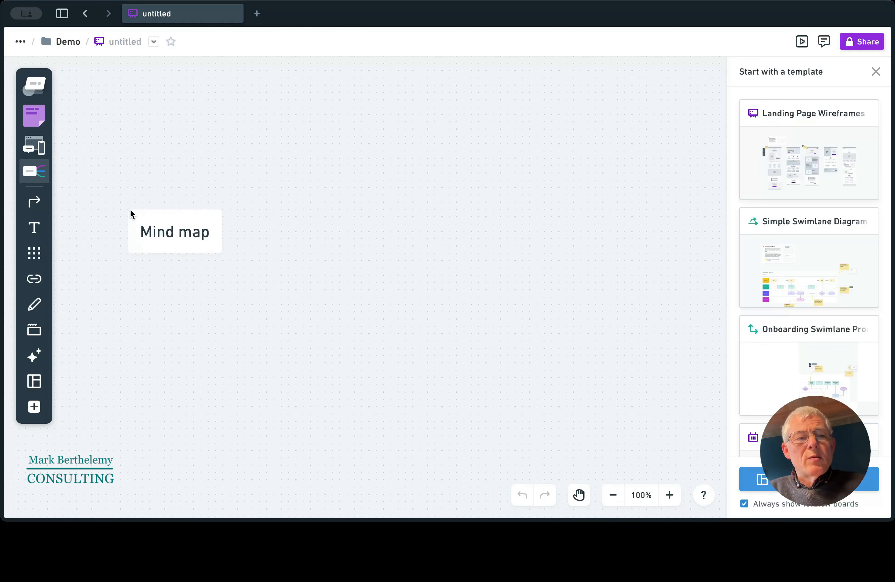
pyautogui.click(130, 210)
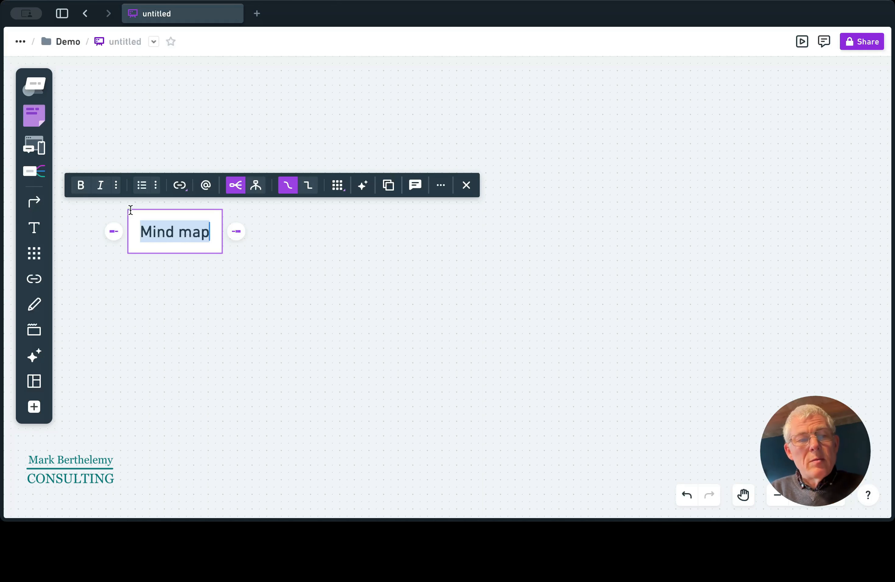
# - Add two branches to the Mind map root, named "Branch" and "Another branch"
pyautogui.click(236, 230)
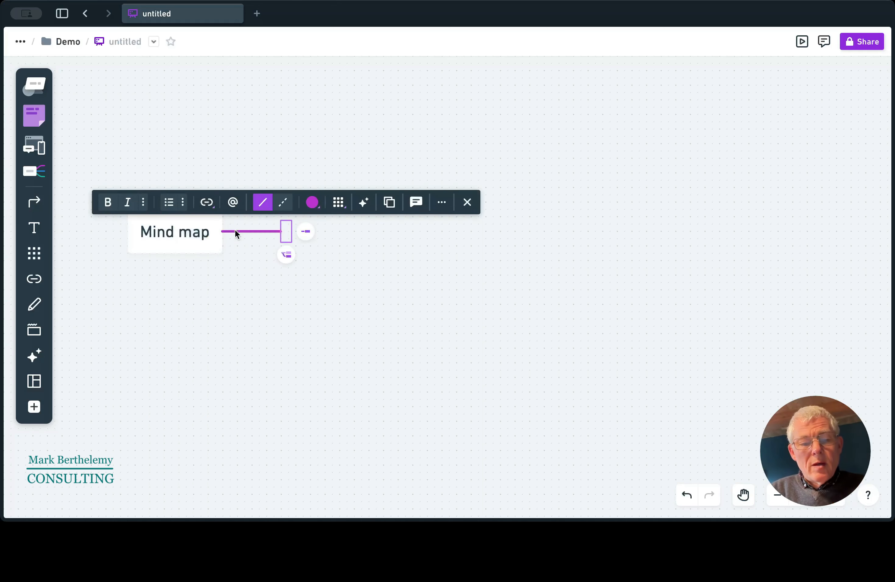
pyautogui.write('Branch')
pyautogui.press('Return')
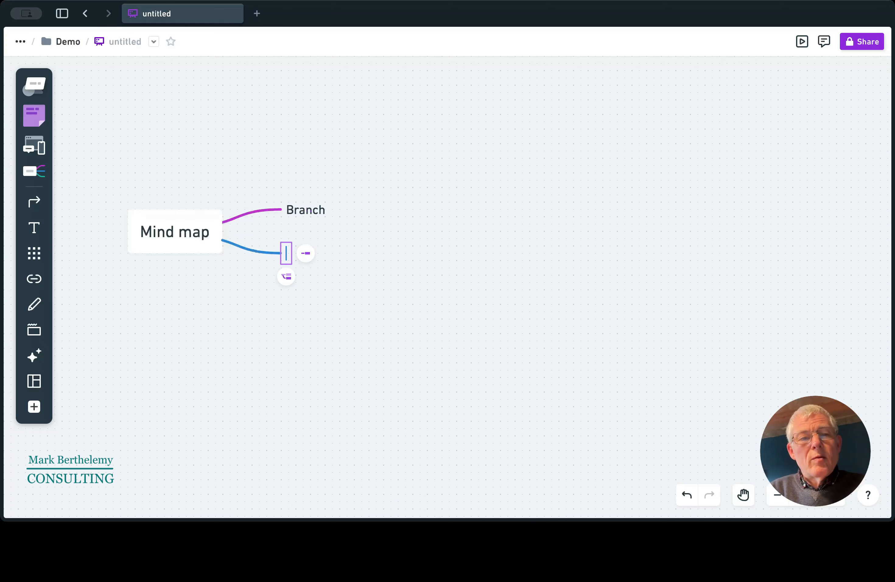
pyautogui.write('Anot')
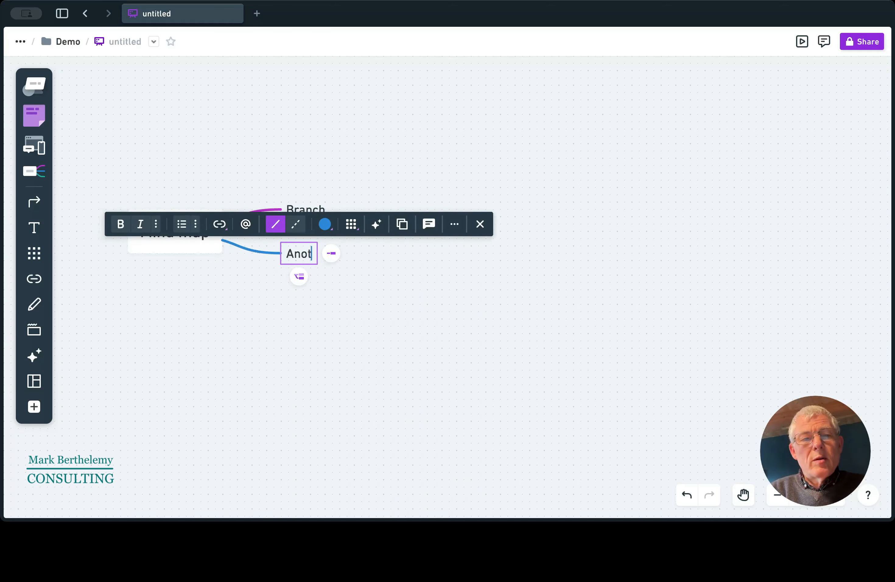
pyautogui.write('her branch')
# - Add two child nodes to "Another branch", named "Add things" and "Add more"
pyautogui.press('Tab')
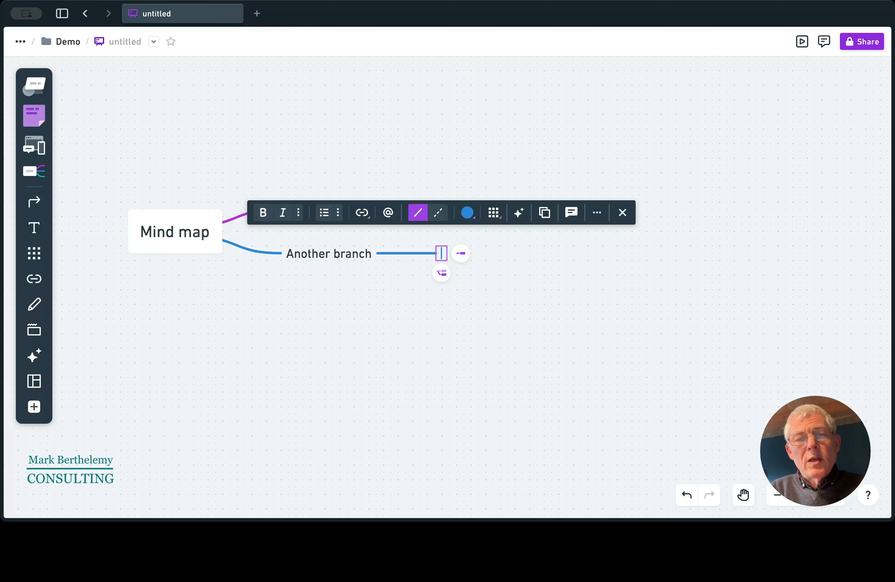
pyautogui.write('Add things')
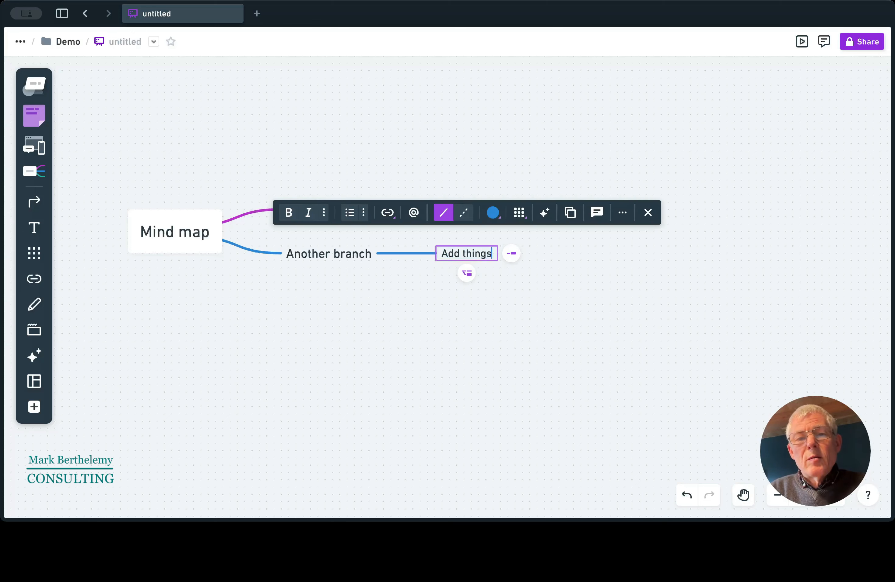
pyautogui.press('Return')
pyautogui.write('Add')
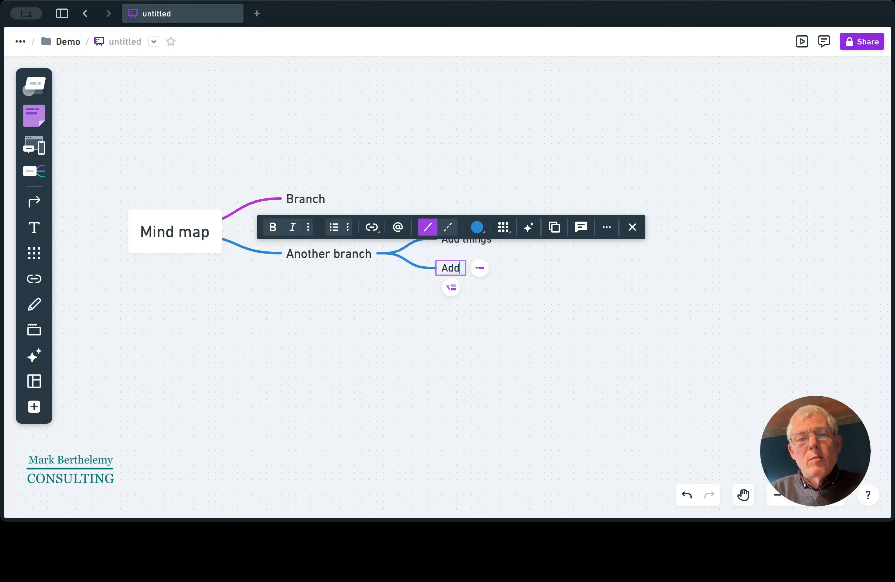
pyautogui.write(' more')
pyautogui.press('Return')
# - Draw an arrow from the "Add things" node to the "Branch" node and give it a dashed line style
pyautogui.click(34, 204)
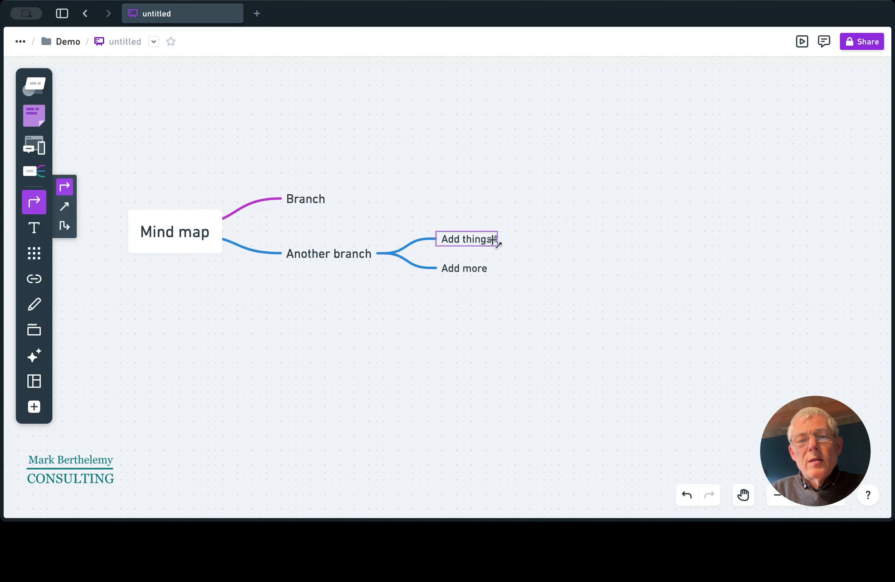
pyautogui.moveTo(492, 240)
pyautogui.mouseDown()
pyautogui.moveTo(497, 268)
pyautogui.moveTo(336, 201)
pyautogui.moveTo(479, 233)
pyautogui.moveTo(465, 230)
pyautogui.mouseUp()
pyautogui.click(552, 239)
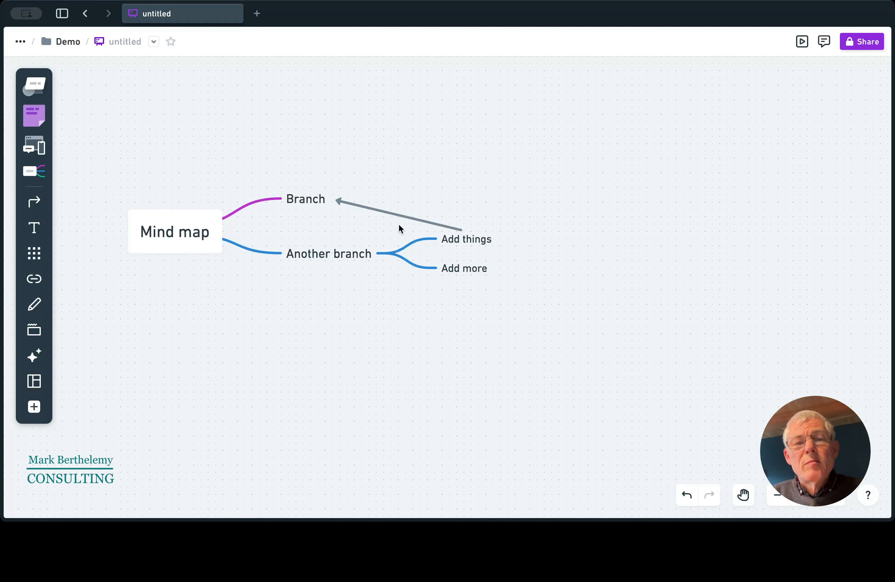
pyautogui.click(398, 215)
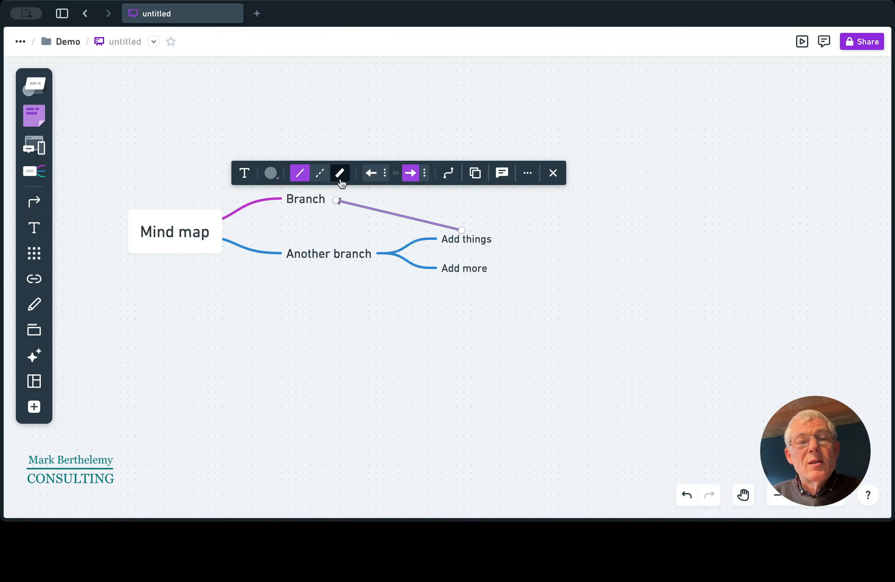
pyautogui.click(322, 178)
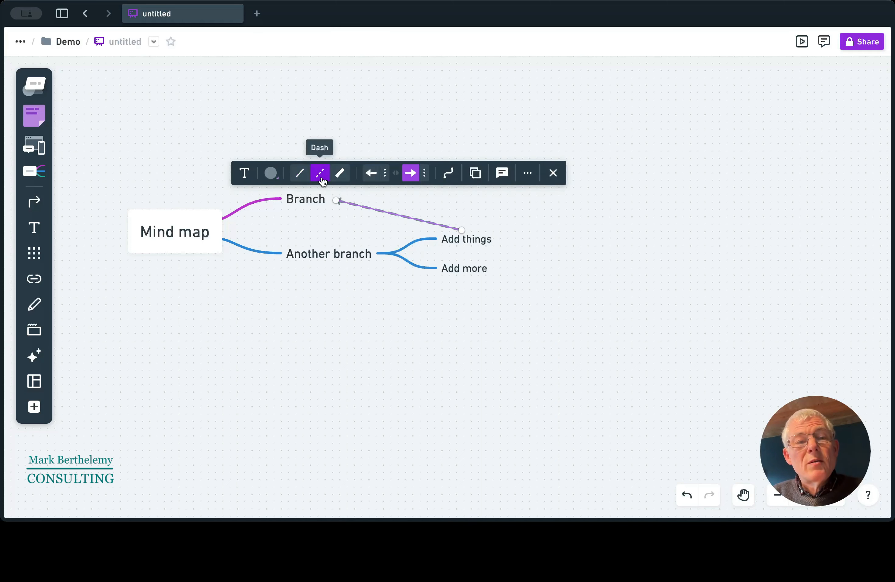
pyautogui.click(362, 239)
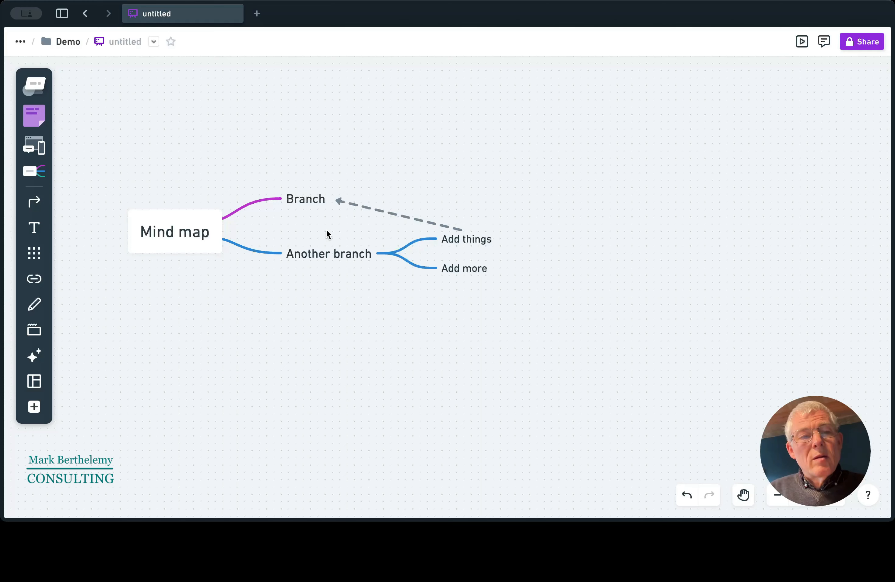
# - Add a third main branch below "Another branch", named "Software to help with project management"
pyautogui.click(207, 235)
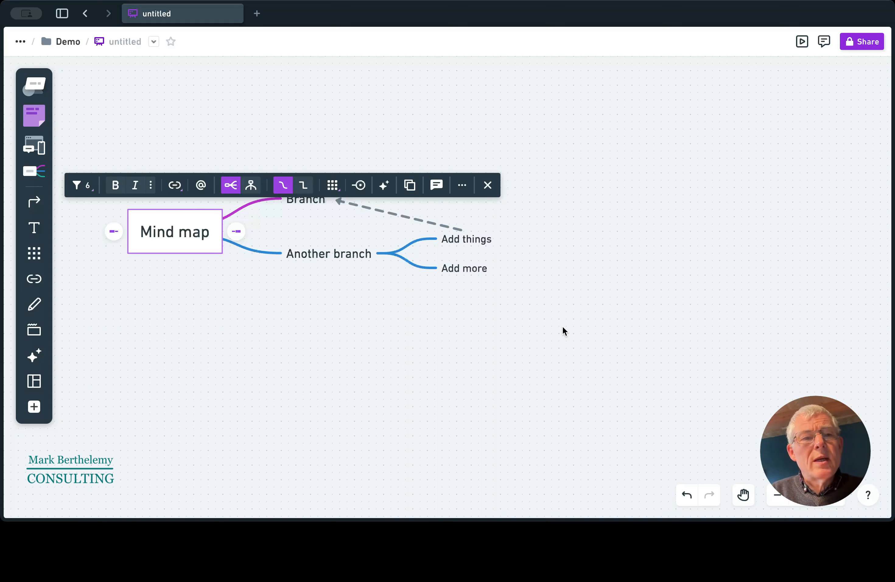
pyautogui.click(457, 267)
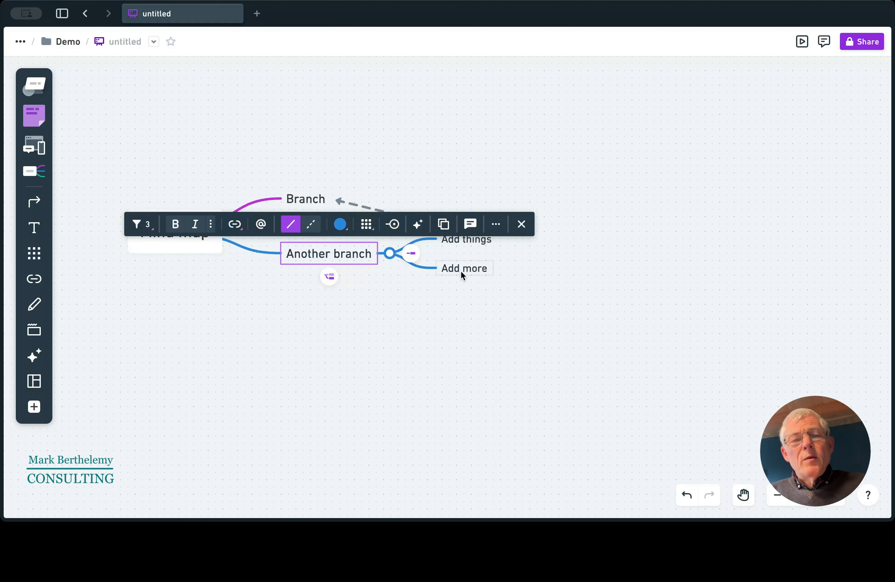
pyautogui.click(462, 274)
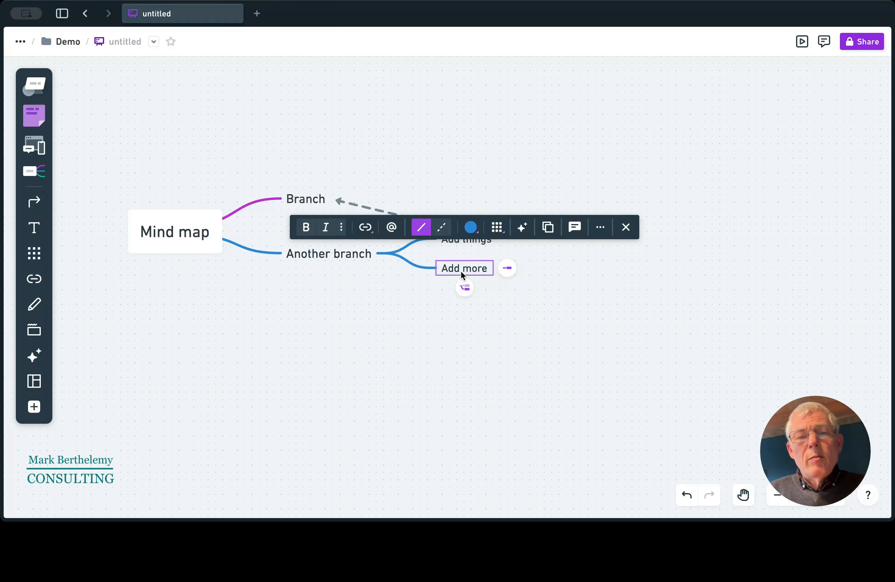
pyautogui.click(329, 254)
pyautogui.click(329, 255)
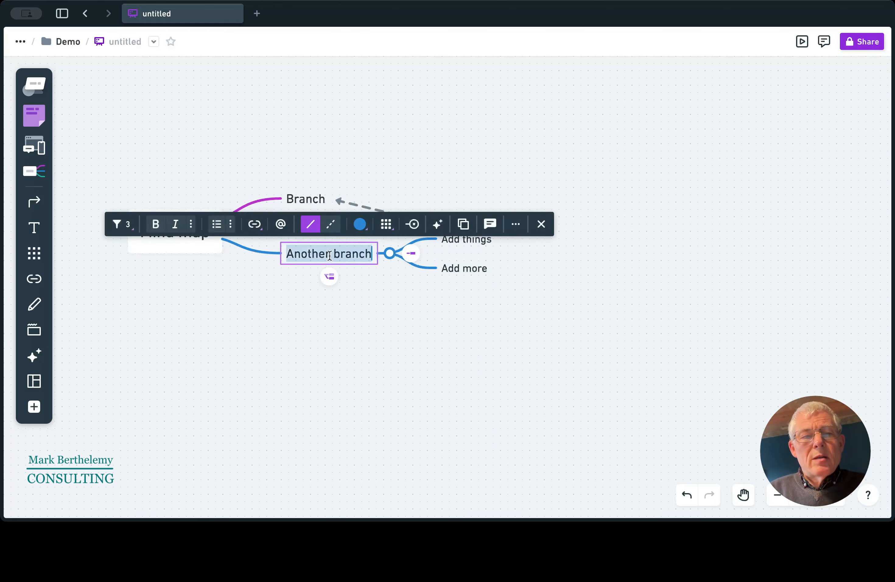
pyautogui.press('Return')
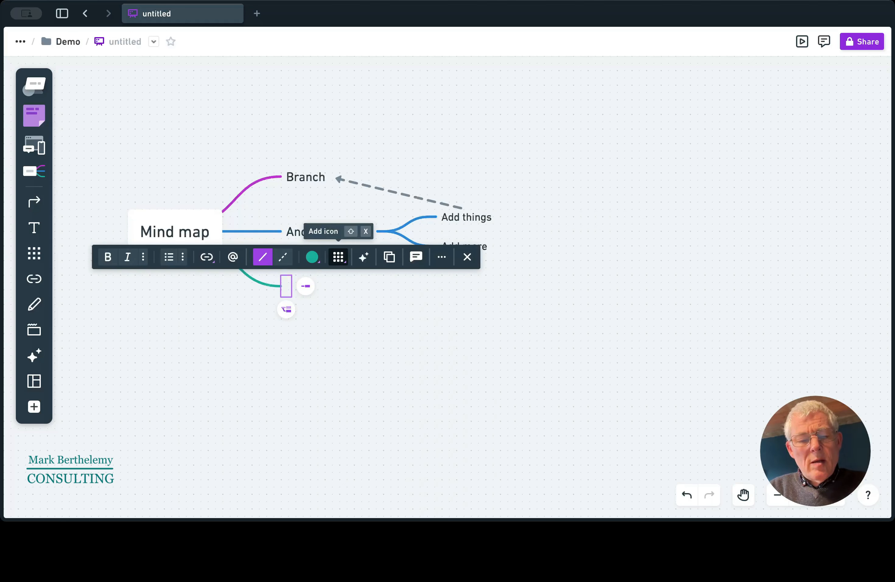
pyautogui.write('Software to he')
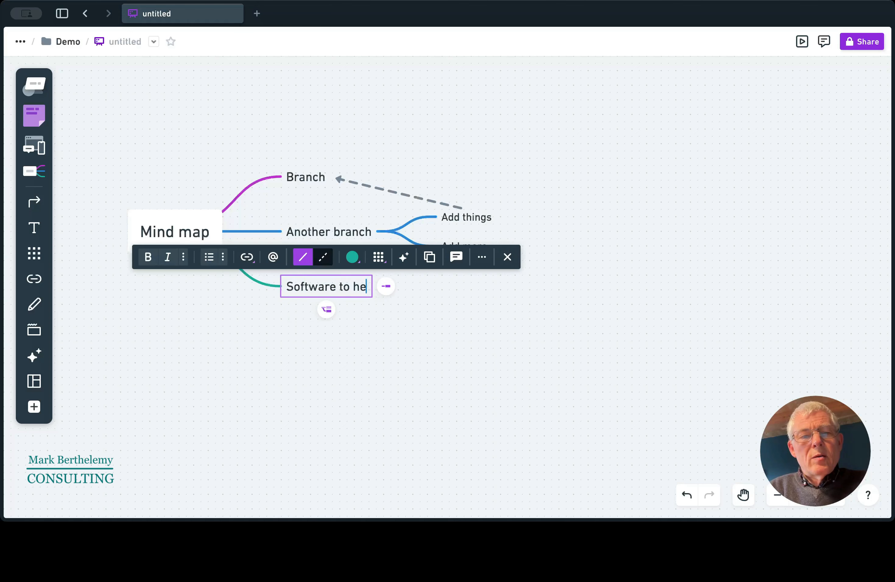
pyautogui.write('lp with projec')
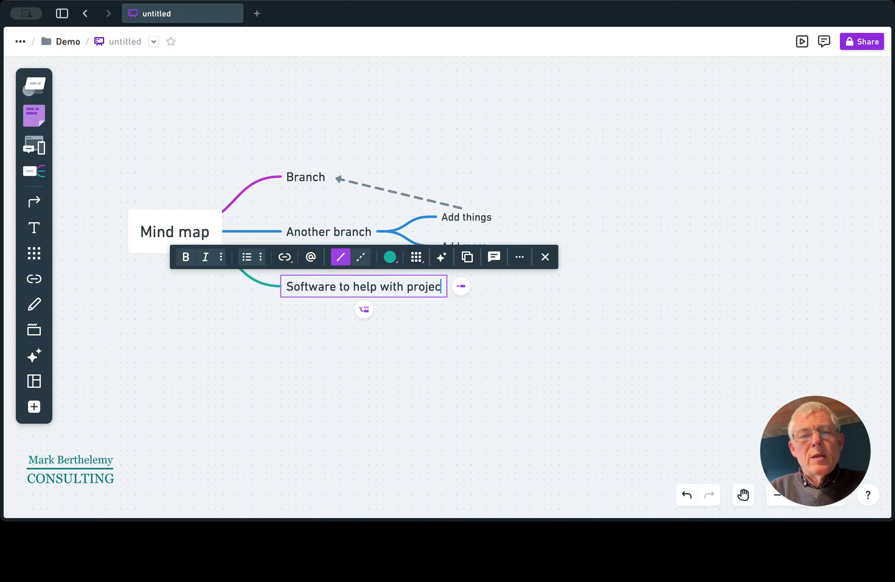
pyautogui.write('t management')
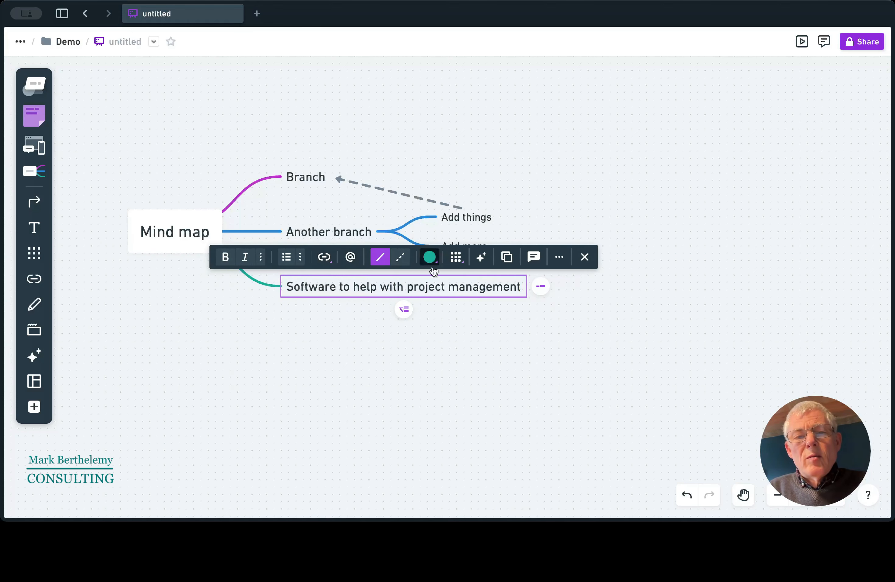
# - Generate AI suggestions as child nodes for the "Software to help with project management" branch
pyautogui.click(522, 310)
pyautogui.click(483, 282)
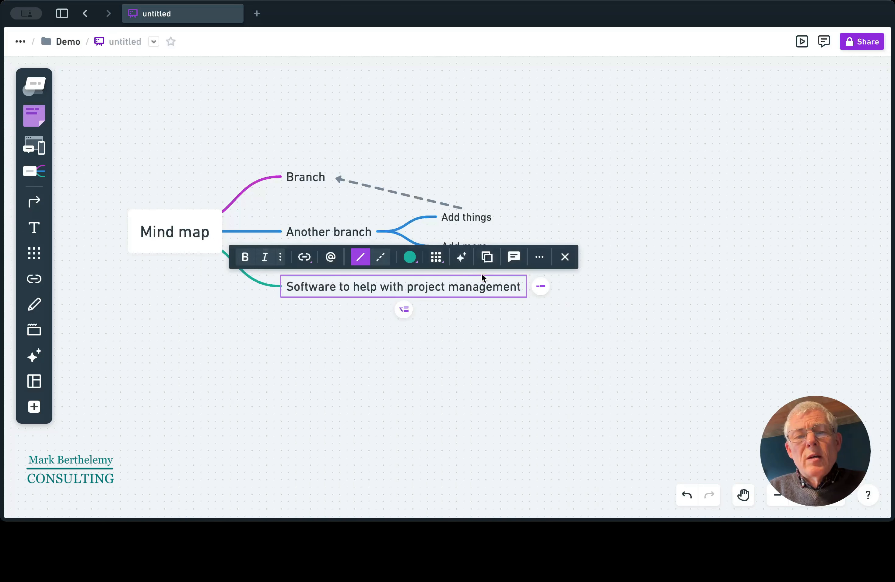
pyautogui.click(463, 257)
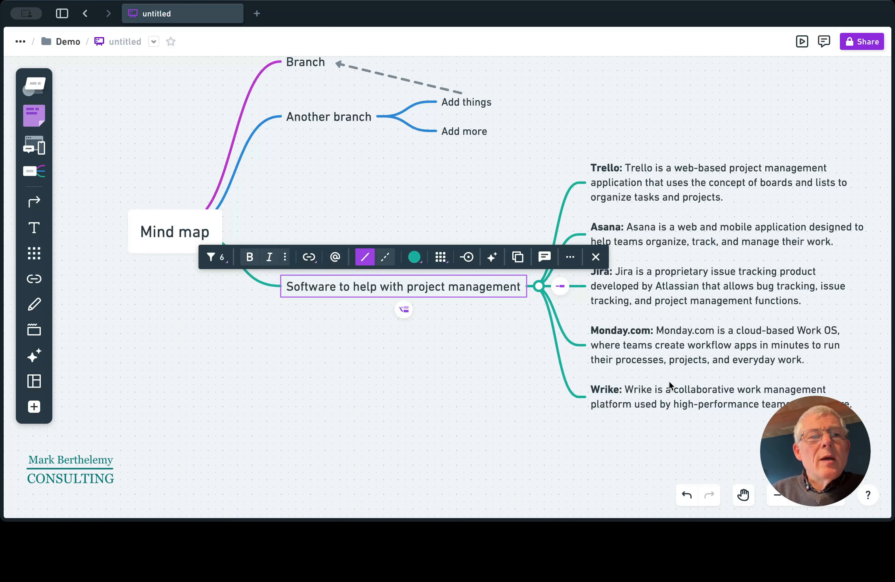
# - Open the Product template document from the Demo folder and read through its contents and tip sections
pyautogui.click(57, 41)
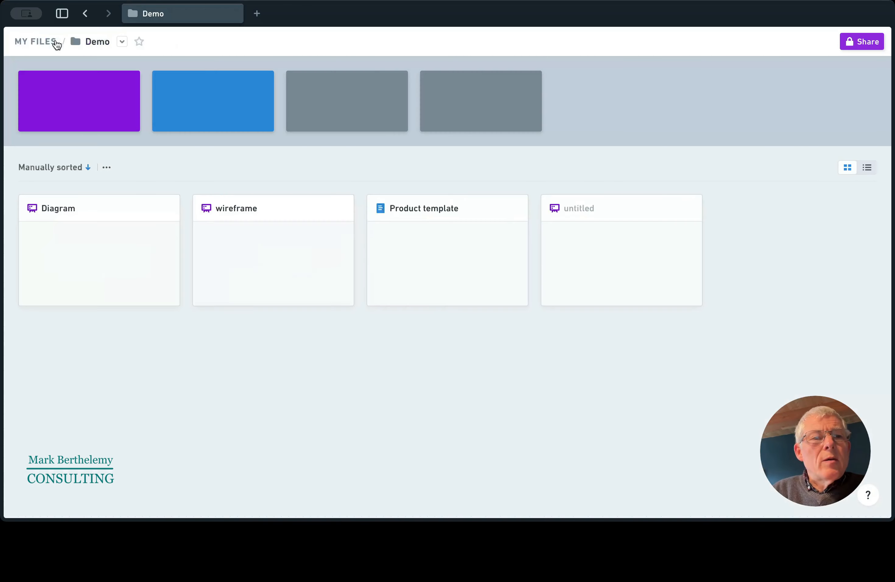
pyautogui.click(486, 266)
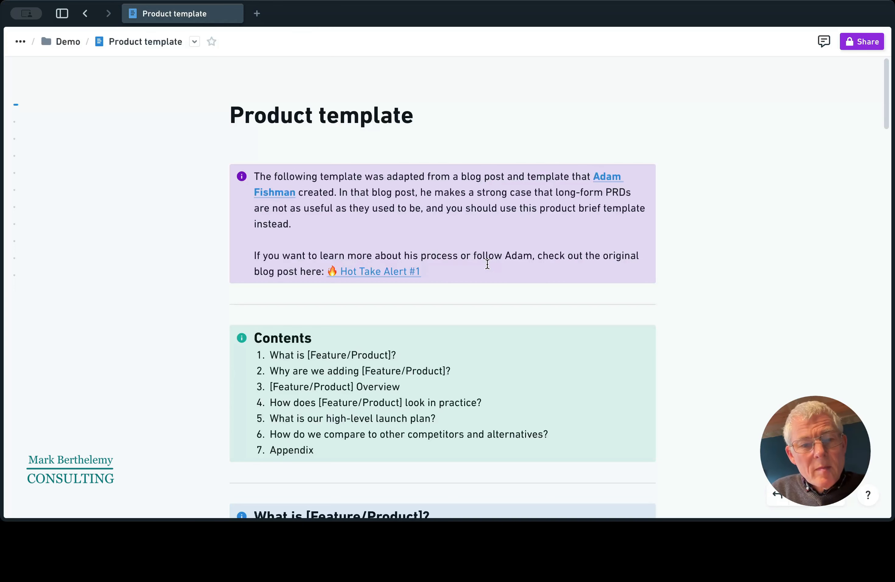
pyautogui.scroll(-10, 487, 263)
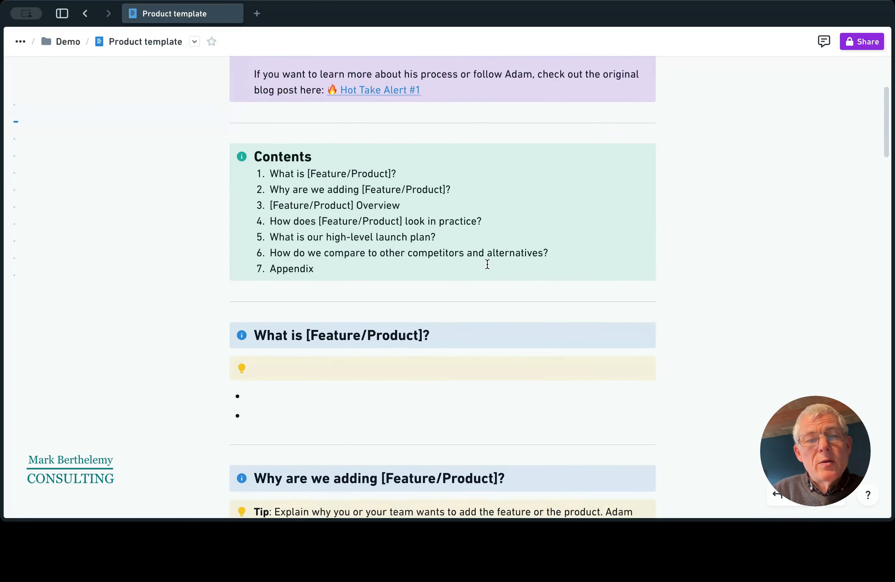
pyautogui.scroll(-3, 487, 264)
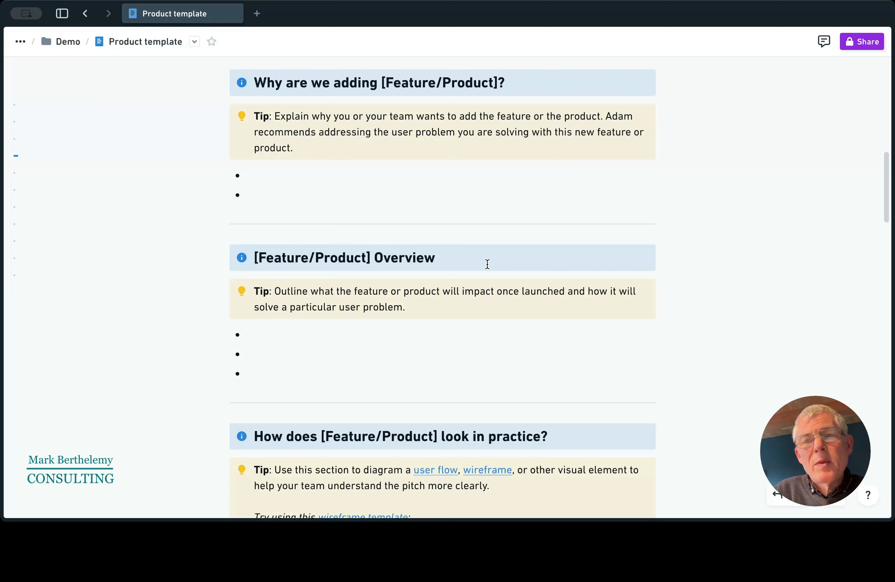
# - Open the wireframe board from the Demo folder, copy its embed code and bring up its export options
pyautogui.click(74, 49)
pyautogui.click(244, 237)
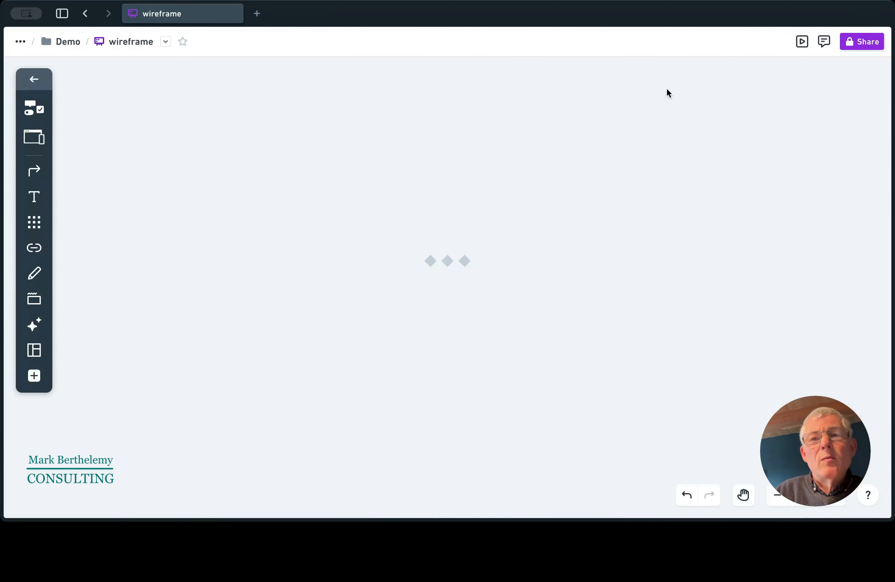
pyautogui.click(862, 42)
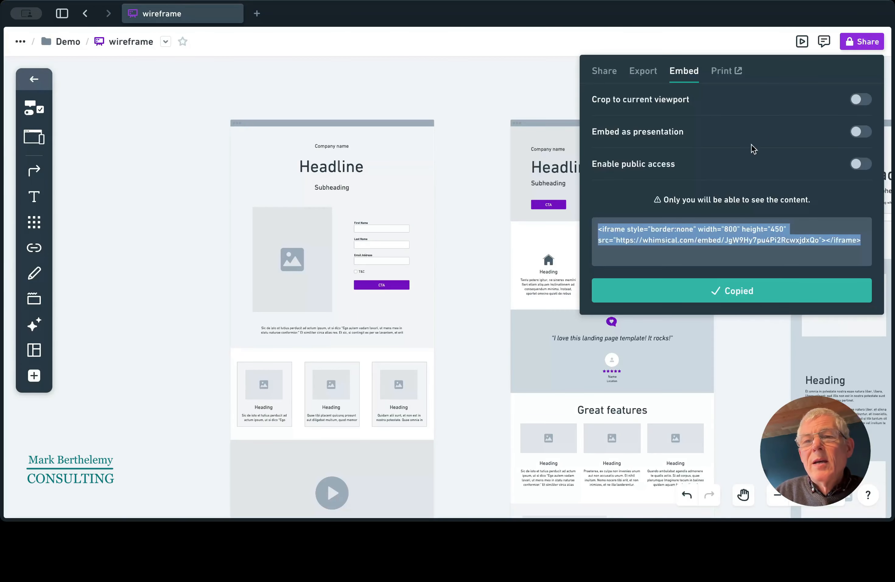
pyautogui.click(642, 75)
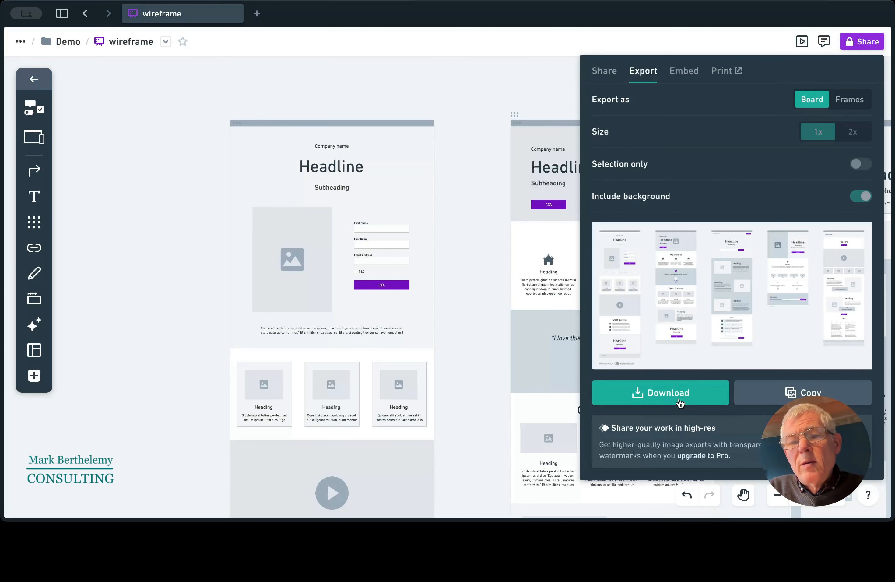
# - Export only the header section of the second landing page wireframe and download it as an image
pyautogui.click(515, 207)
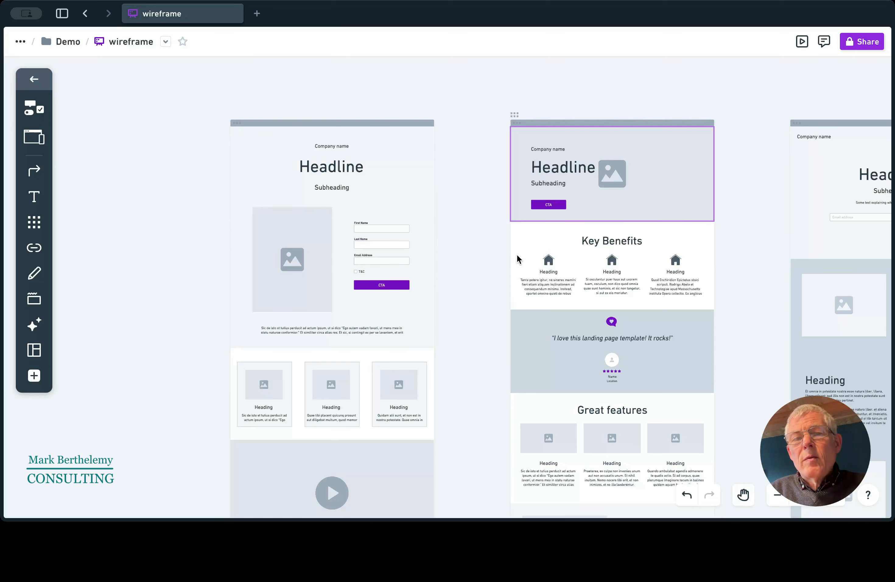
pyautogui.click(852, 45)
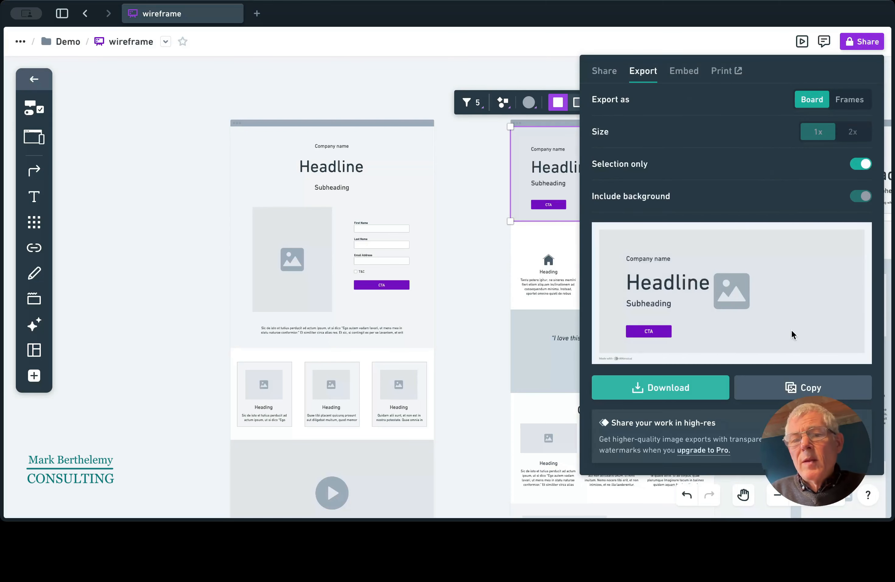
pyautogui.click(668, 390)
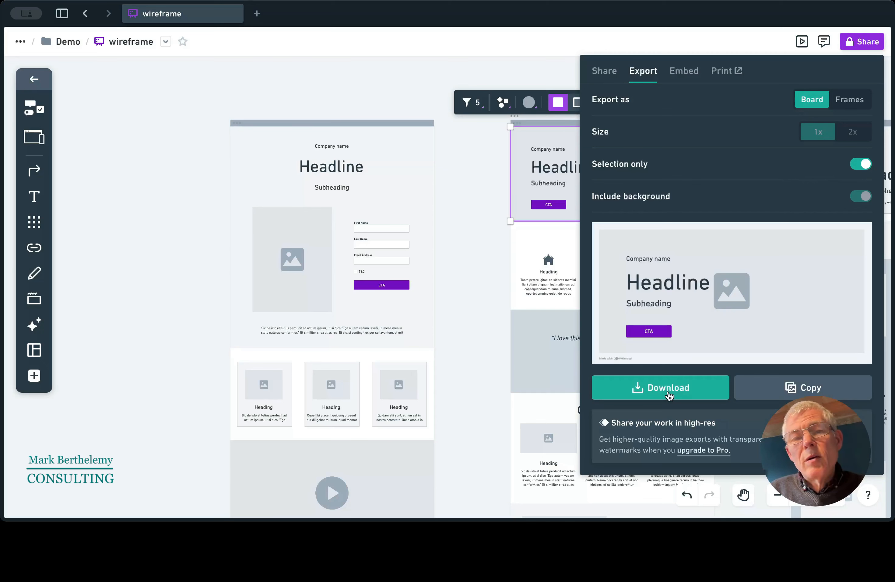